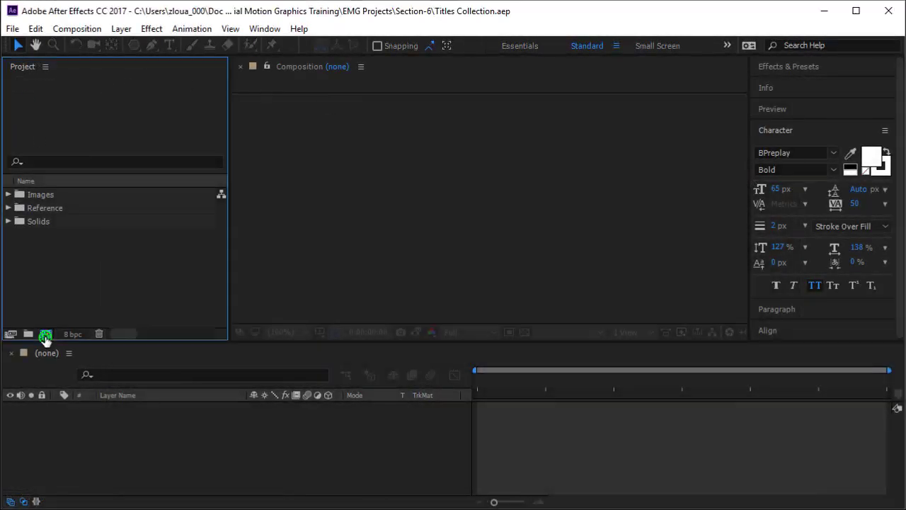
Step: Create a 1280×720, 25 fps, 10-second composition named 04-Title 45 with the HDV/HDTV 720 25 preset
left_click(46, 336)
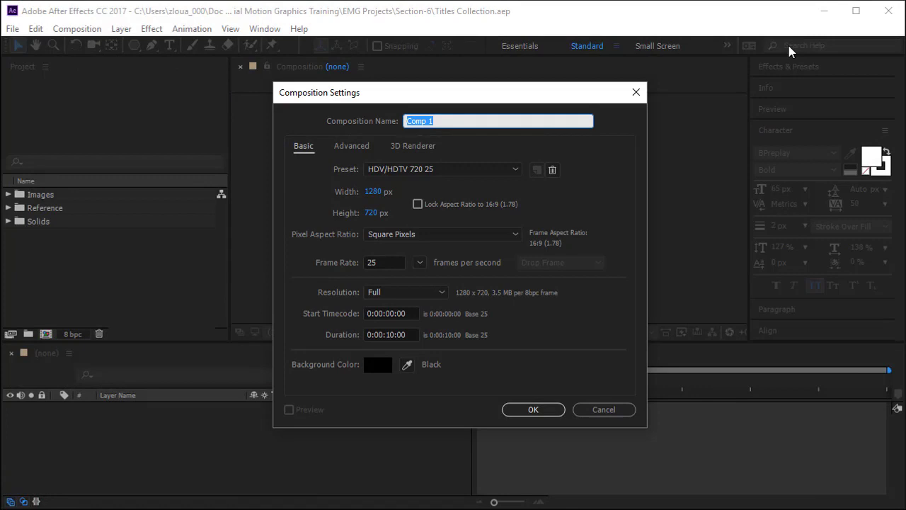
type("04-Title 45")
left_click(537, 400)
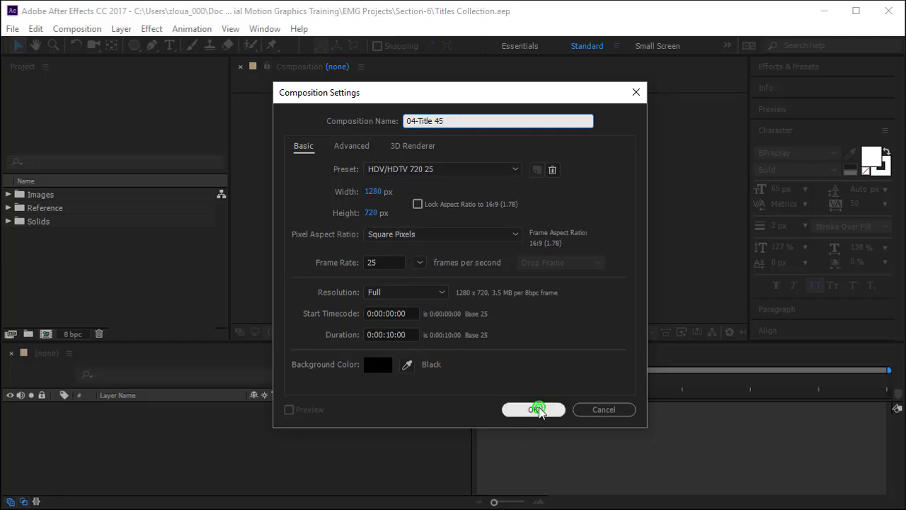
Step: Write the word MOTION as a new text layer near the frame centre
left_click(170, 45)
left_click(425, 179)
type("motion")
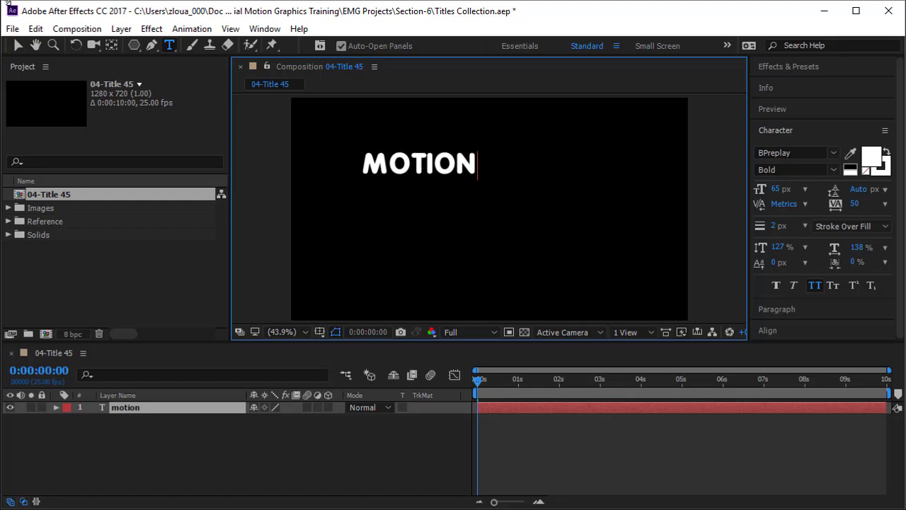
Step: Duplicate MOTION, retype the copy as GRAPHICS below it, and centre MOTION above GRAPHICS
left_click(17, 45)
key("ctrl+d")
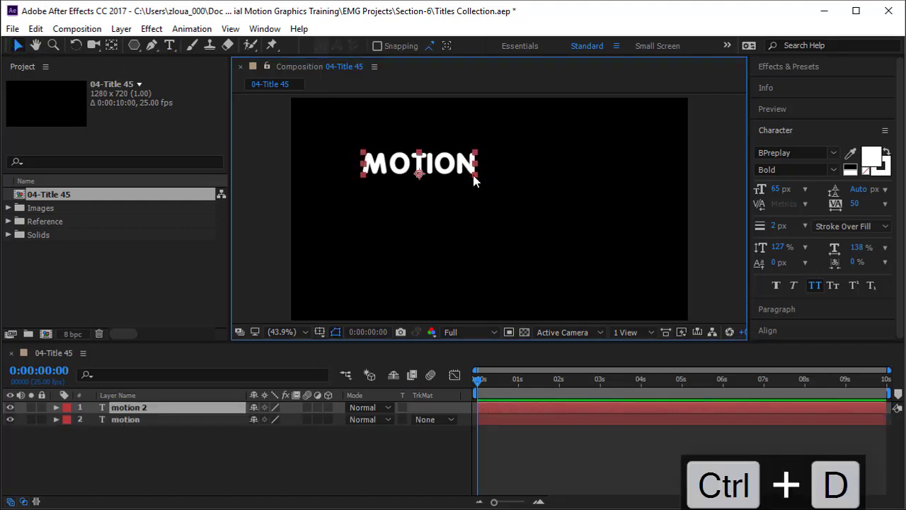
left_click_drag(475, 176, 499, 211)
double_click(499, 211)
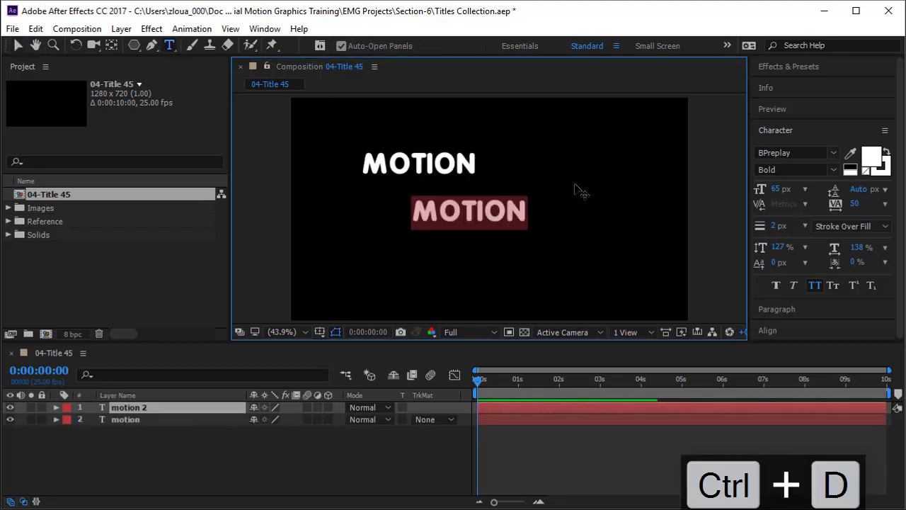
type("graphics")
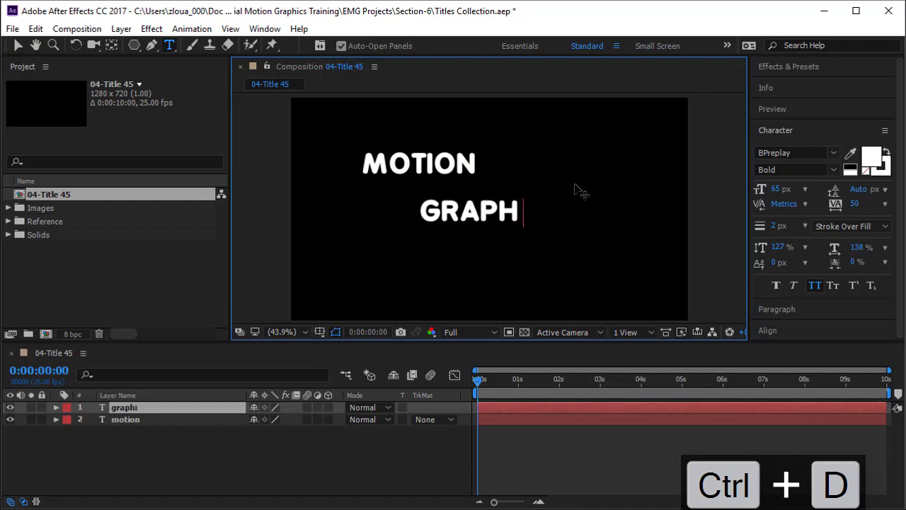
left_click(17, 45)
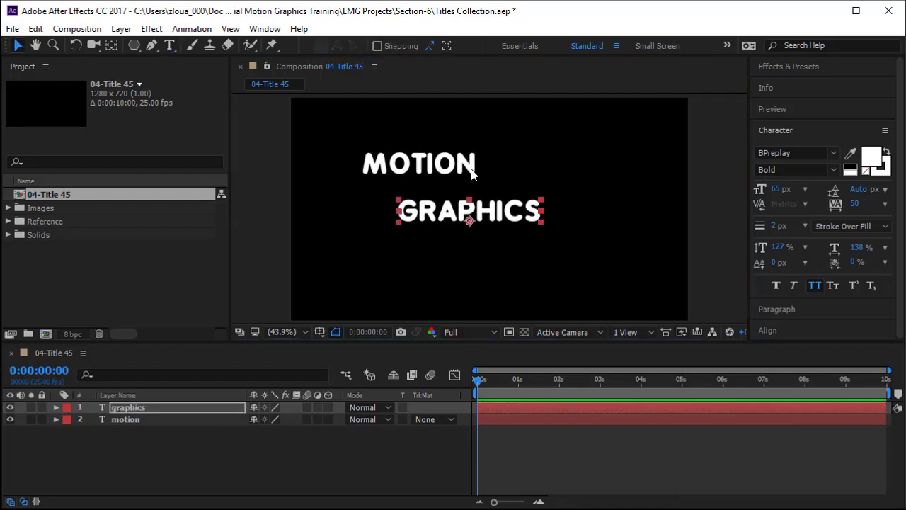
left_click(467, 167)
left_click_drag(481, 168, 529, 181)
left_click(540, 259)
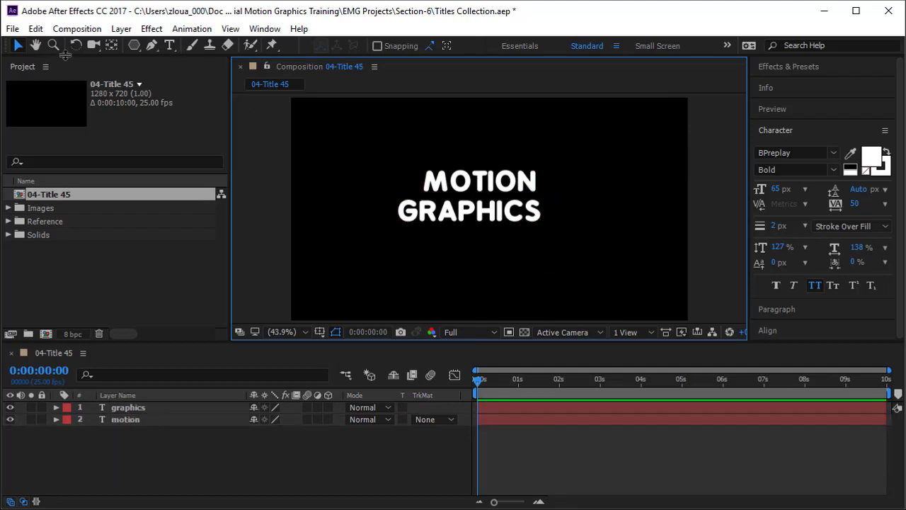
Step: Draw a three-sided polygon triangle just right of MOTION and tweak its tip
mouse_move(132, 53)
left_mouse_down()
mouse_move(162, 91)
mouse_move(184, 92)
left_mouse_up()
mouse_move(566, 130)
left_mouse_down()
mouse_move(587, 98)
mouse_move(592, 150)
mouse_move(600, 147)
mouse_move(574, 145)
mouse_move(544, 190)
left_mouse_up()
key("Up")
key("Up")
key("Up")
key("Up")
key("Up")
key("Up")
key("Down")
key("Down")
key("Down")
key("Down")
key("Down")
key("Down")
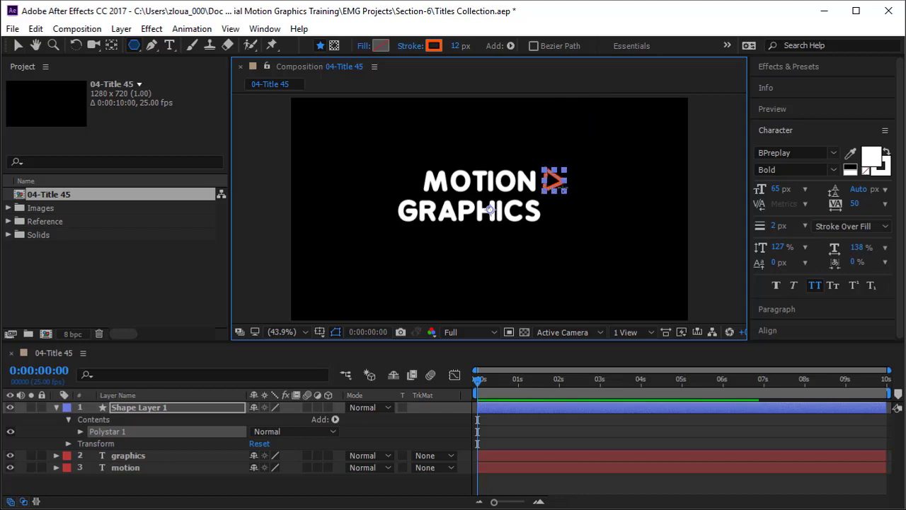
left_click(17, 45)
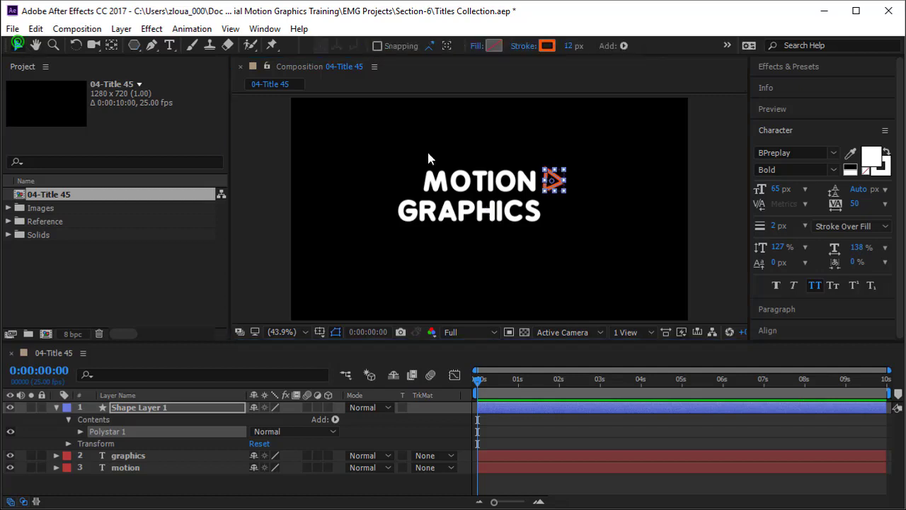
left_click(570, 198)
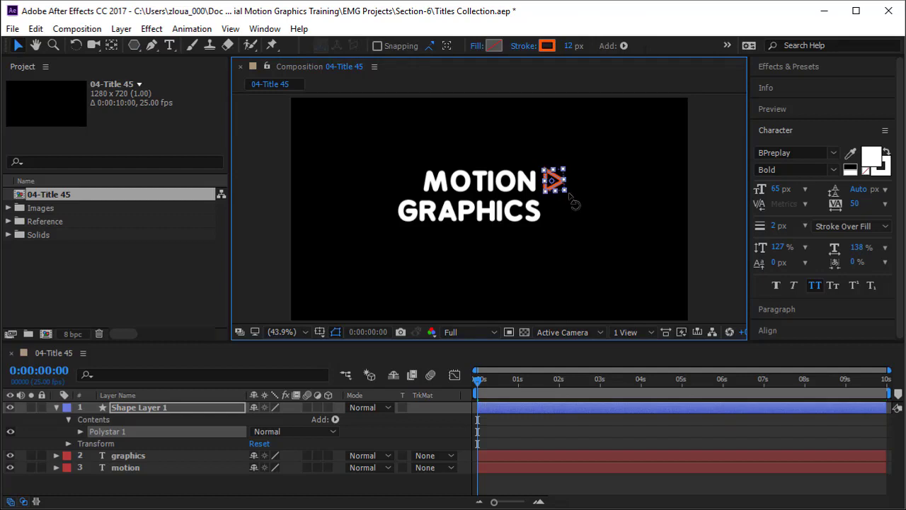
left_click(594, 196)
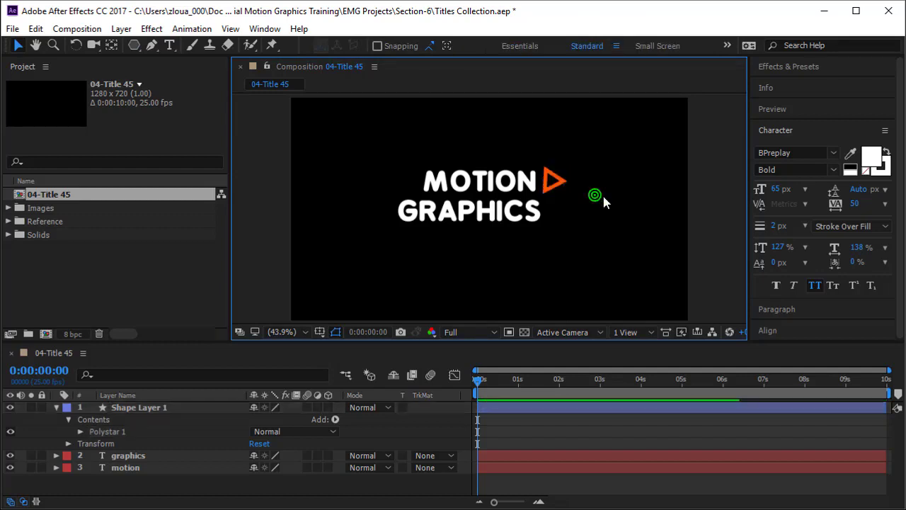
double_click(567, 196)
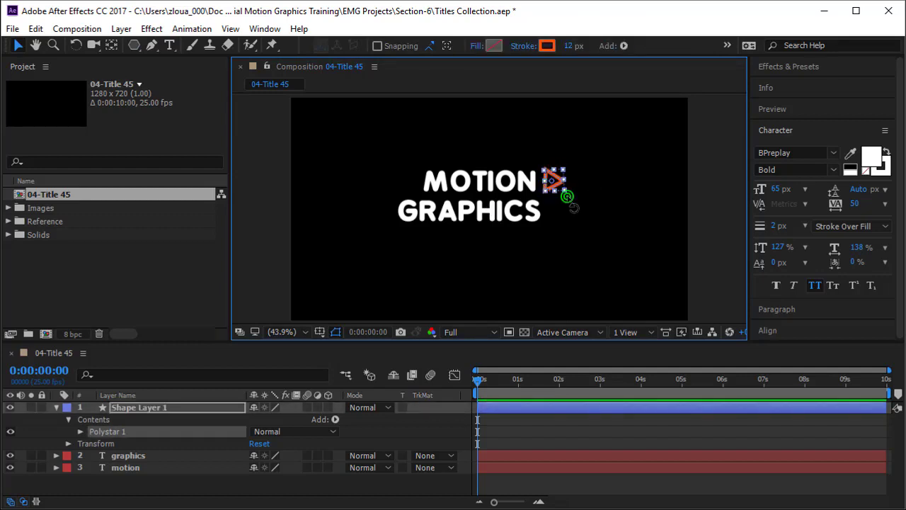
left_click_drag(567, 196, 570, 199)
left_click(593, 203)
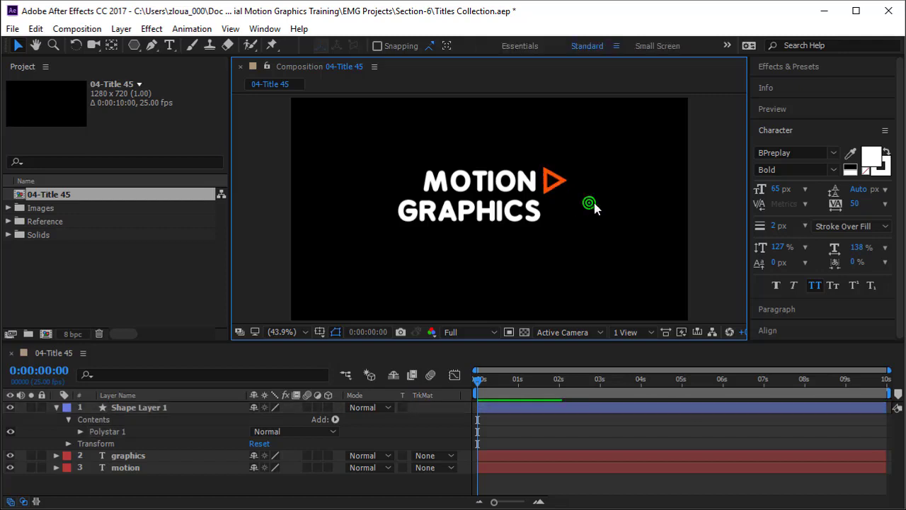
left_click(556, 180)
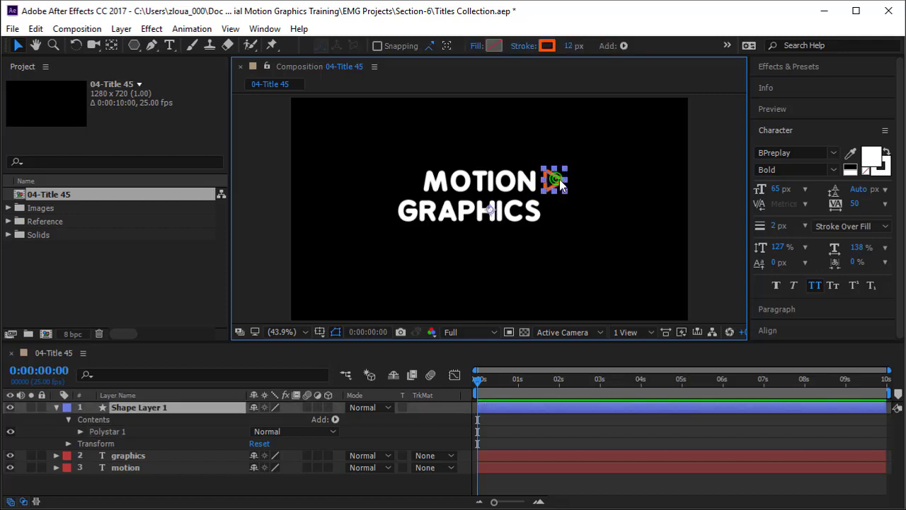
Step: Give the triangle a 0 px stroke and solid orange fill, then nudge it closer to MOTION
left_click(569, 46)
type("0")
key("Return")
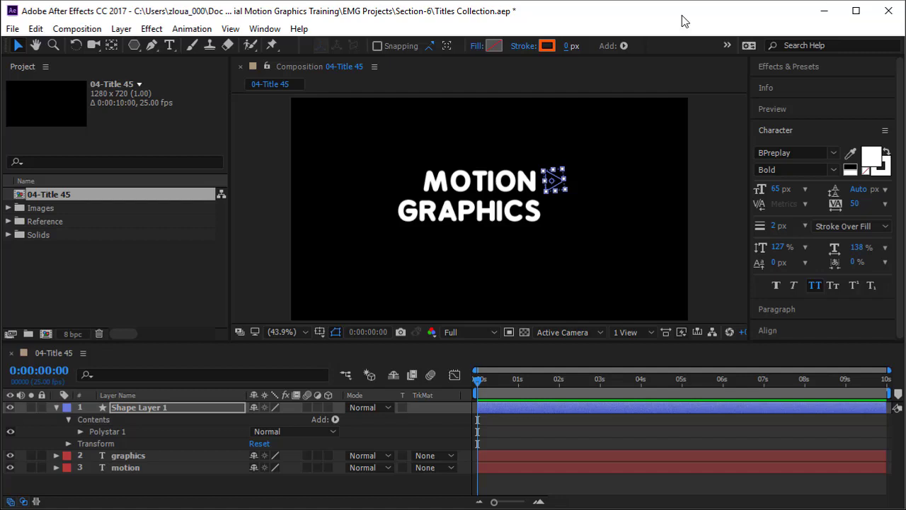
left_click(478, 45)
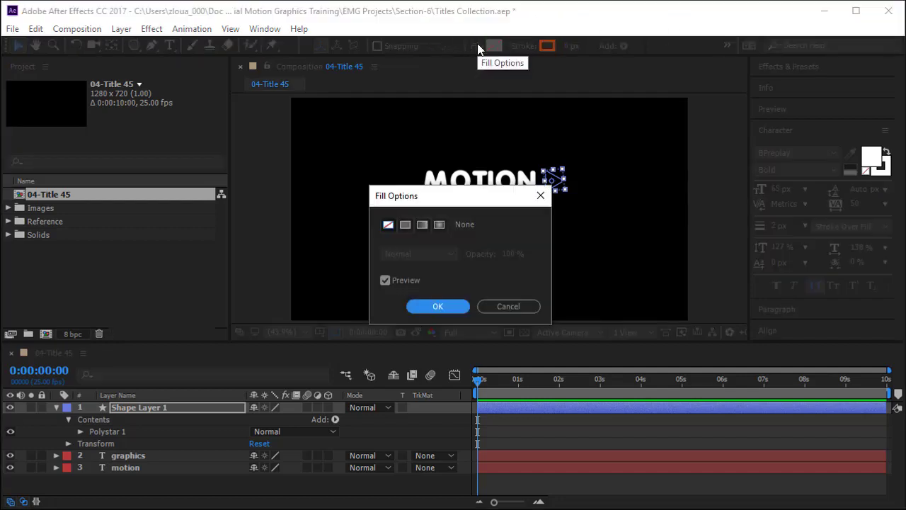
left_click(404, 224)
left_click(438, 306)
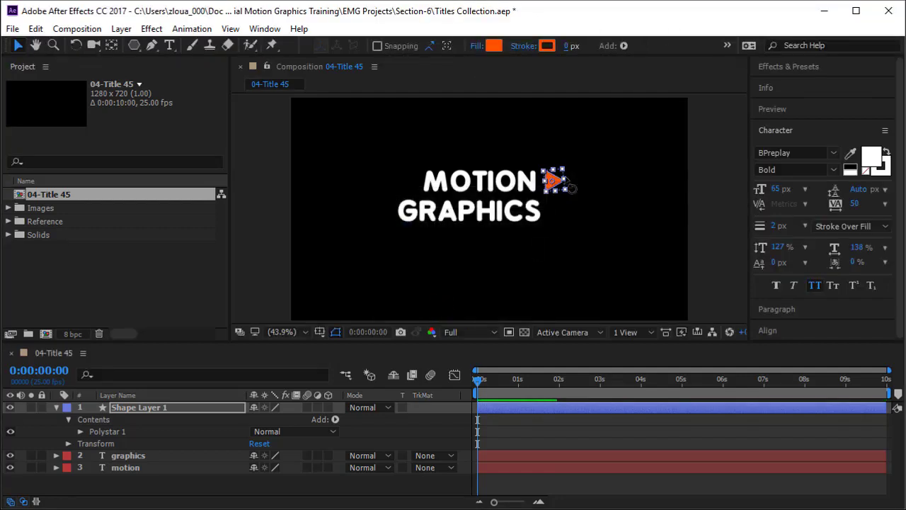
left_click(593, 192)
left_click(555, 183)
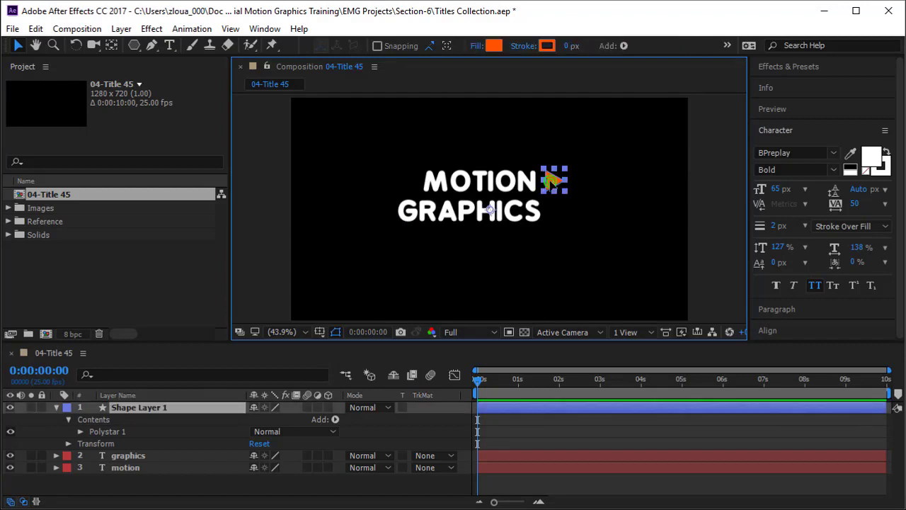
left_click_drag(551, 185, 548, 184)
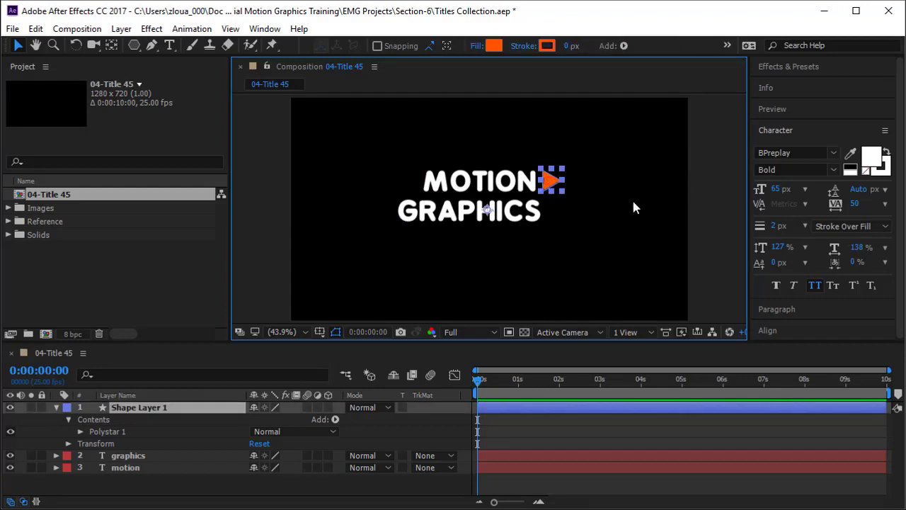
Step: Centre the triangle's anchor point and place a duplicate left of GRAPHICS
key("ctrl+alt+Home")
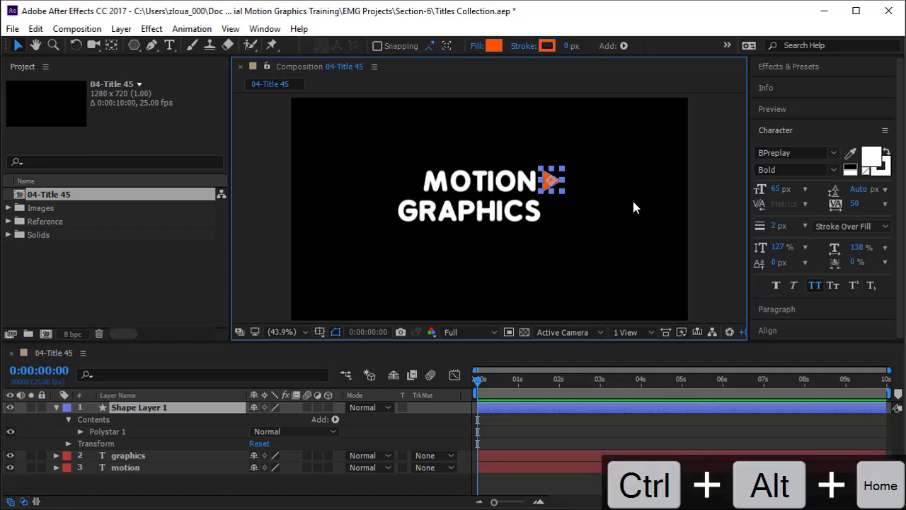
key("ctrl+d")
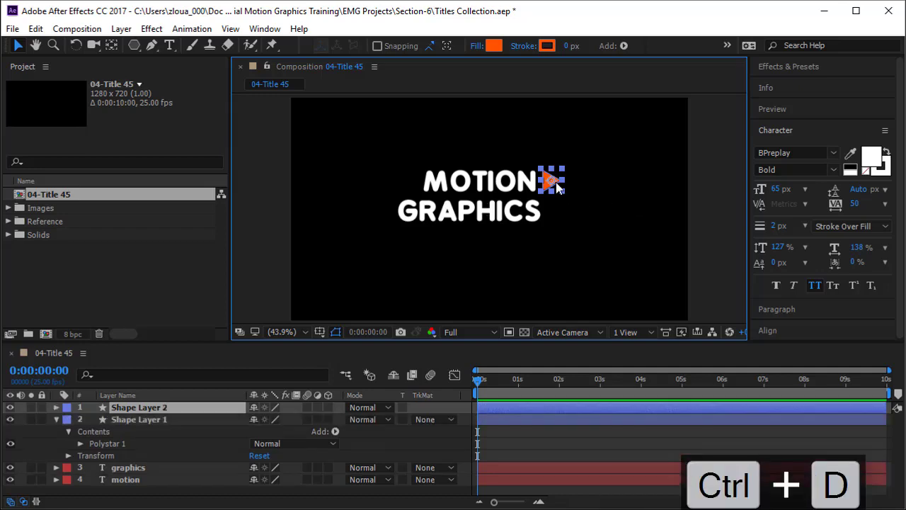
left_click_drag(551, 180, 382, 210)
Step: Set the copied triangle's Rotation to 180° so it points left
left_click(203, 411)
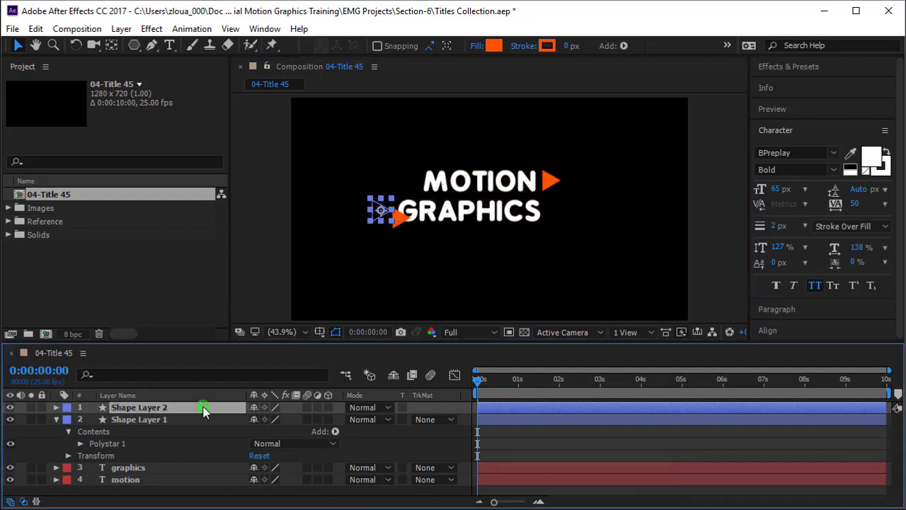
key("r")
left_click(272, 419)
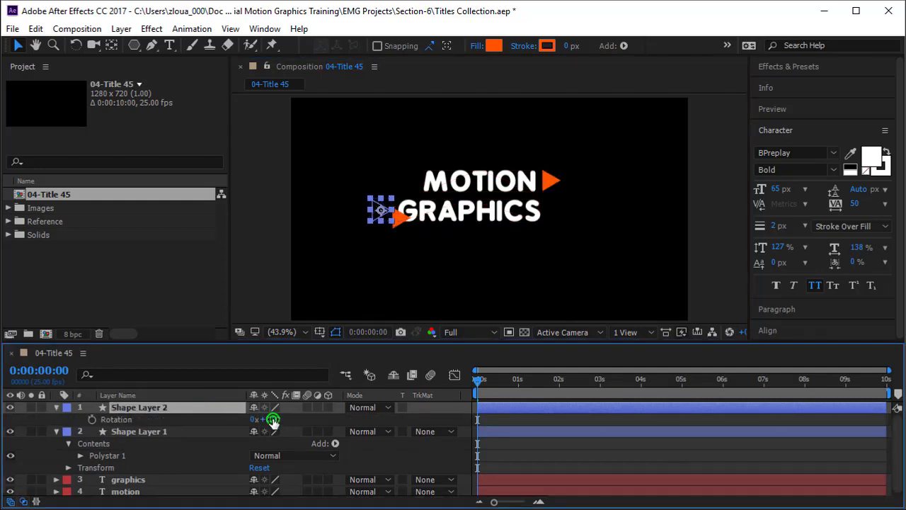
type("180")
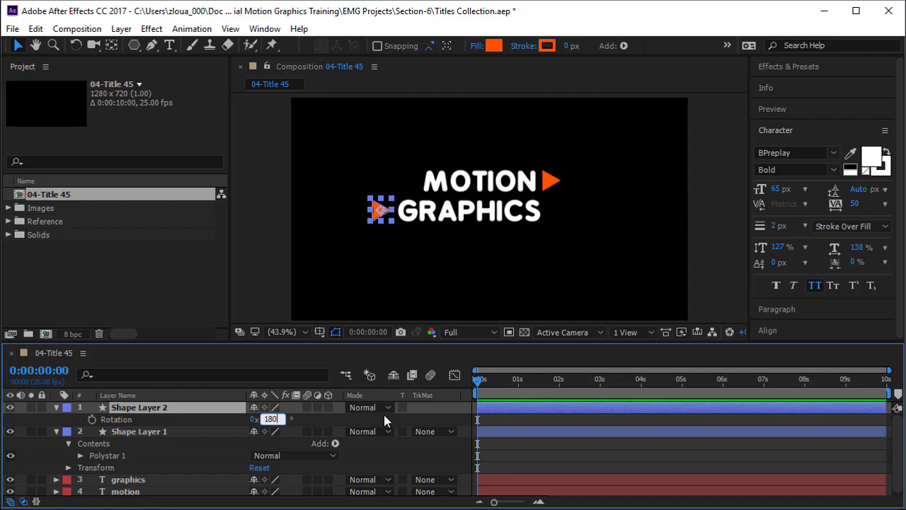
key("Return")
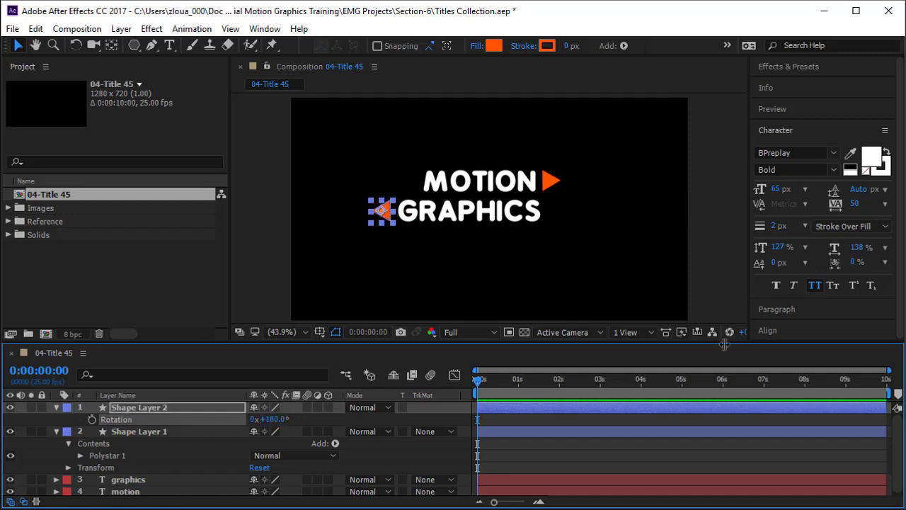
left_click(577, 258)
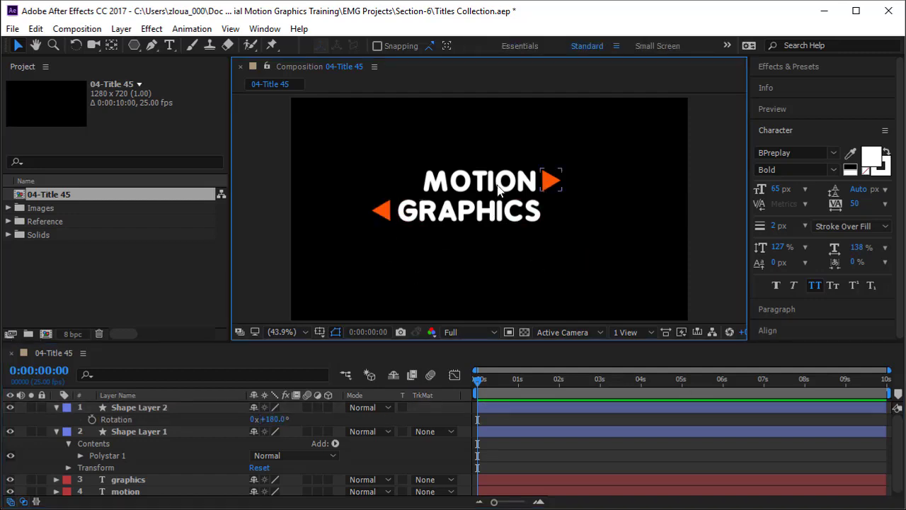
left_click(382, 210)
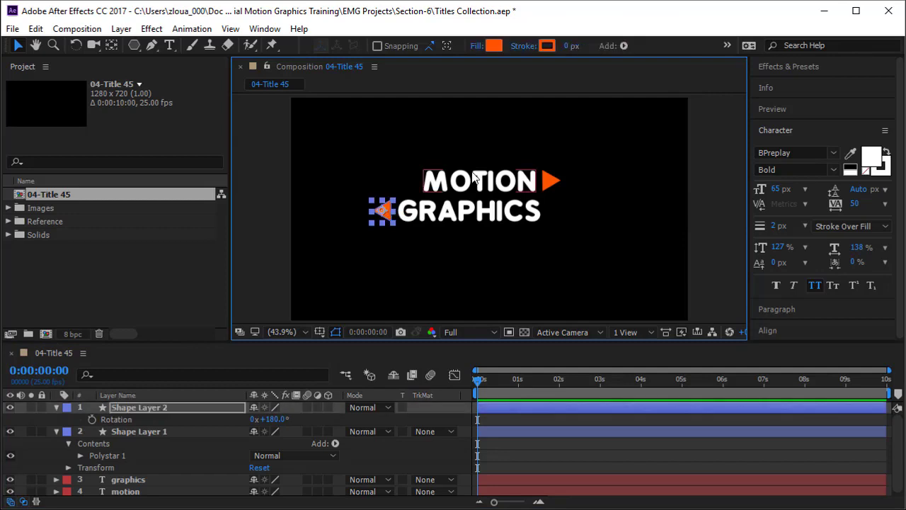
left_click(581, 252)
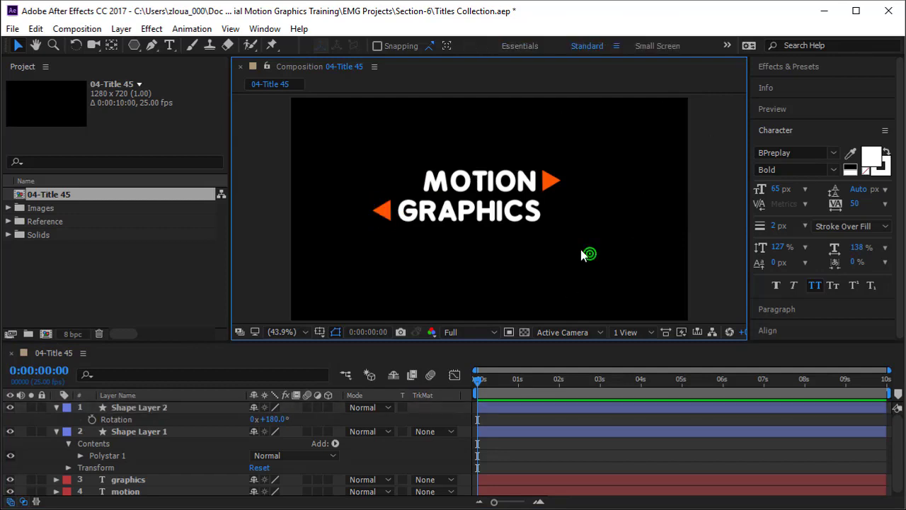
Step: Draw a straight Pen-tool line above MOTION with a 12 px stroke and no fill
left_click(151, 47)
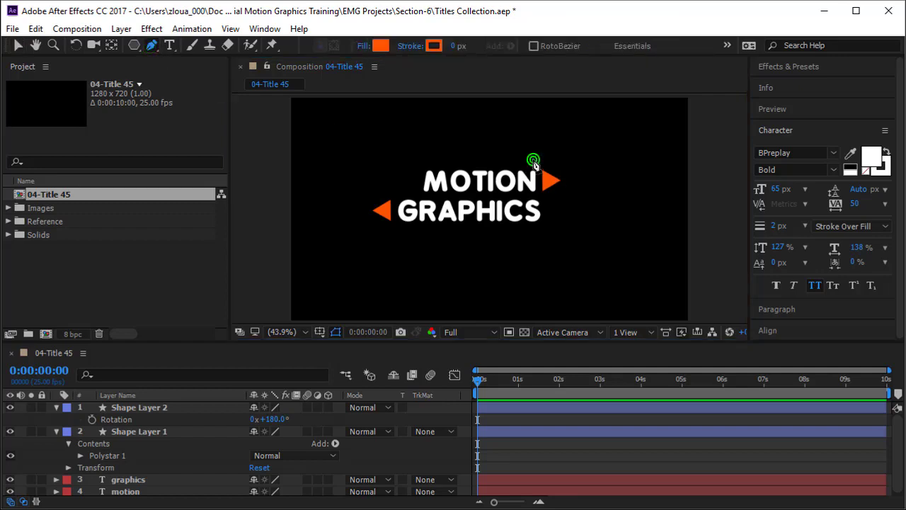
left_click(532, 160)
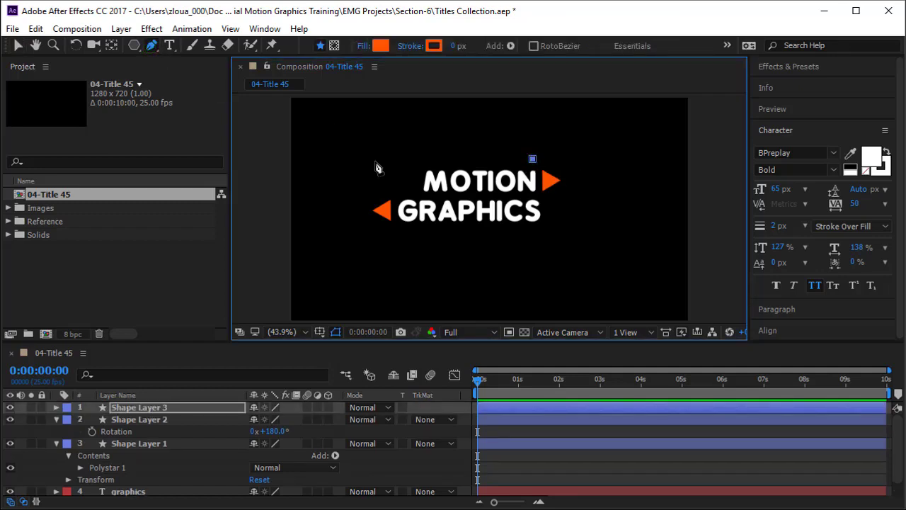
left_click(339, 159)
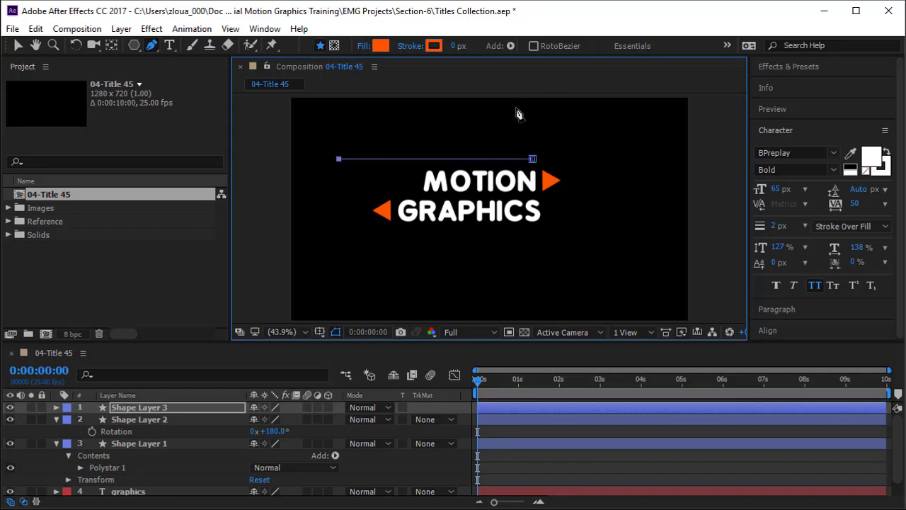
left_click(456, 48)
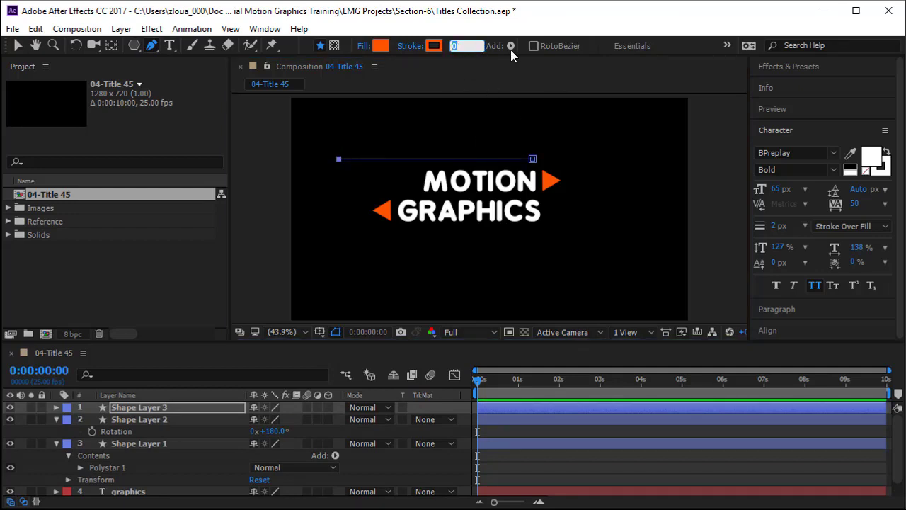
type("12")
key("Return")
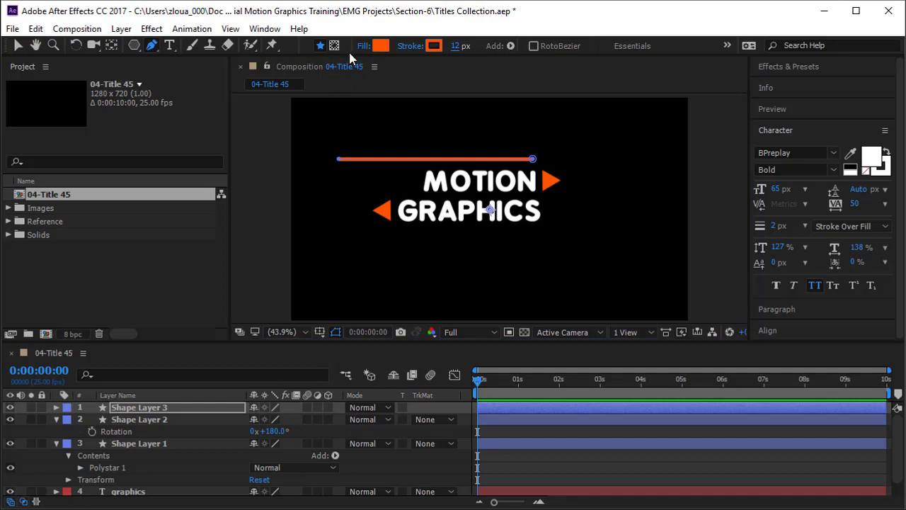
left_click(361, 46)
left_click(387, 225)
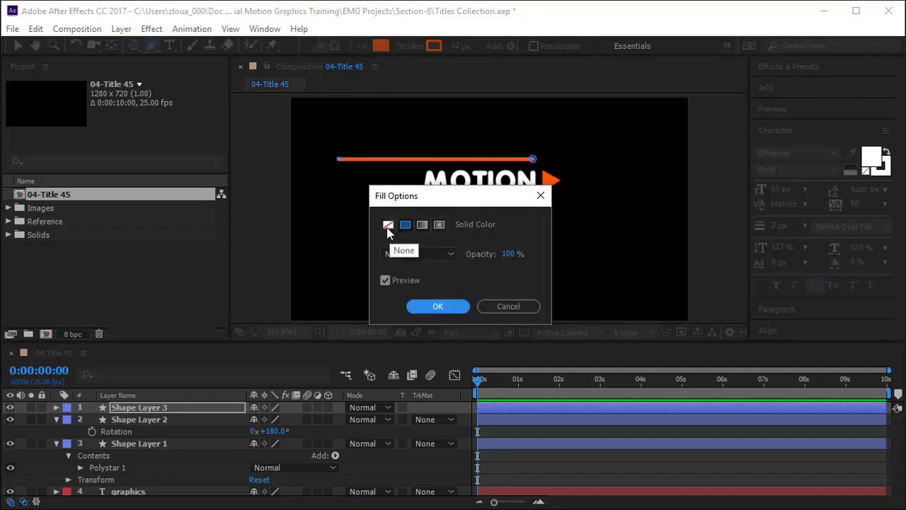
left_click(437, 309)
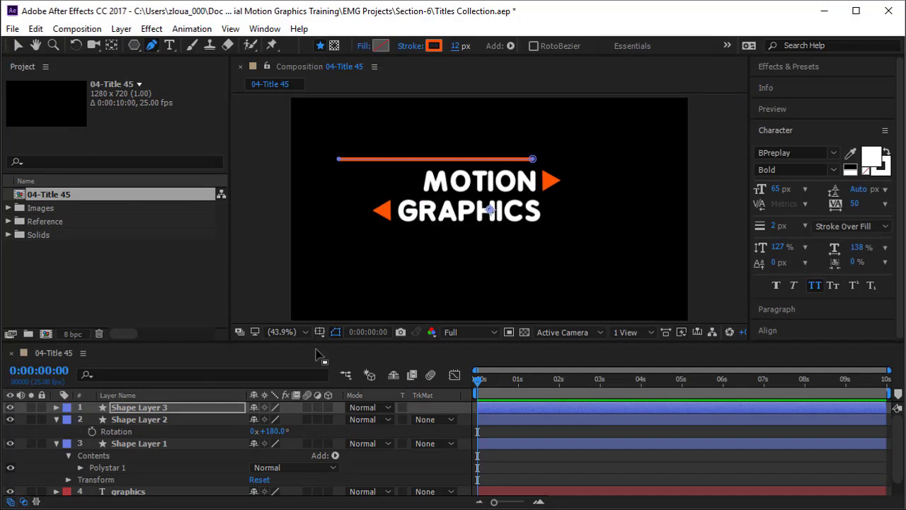
Step: Centre the line's anchor point and place a duplicate below GRAPHICS
key("ctrl+alt+Home")
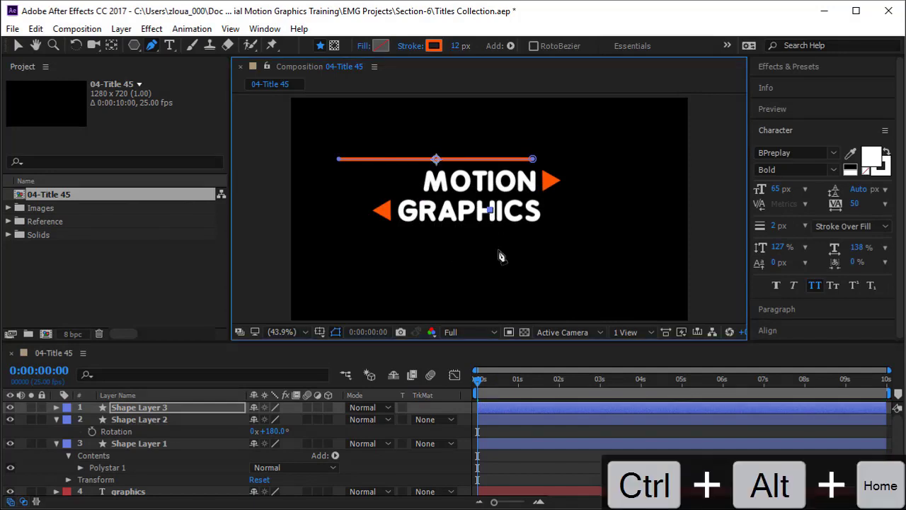
key("v")
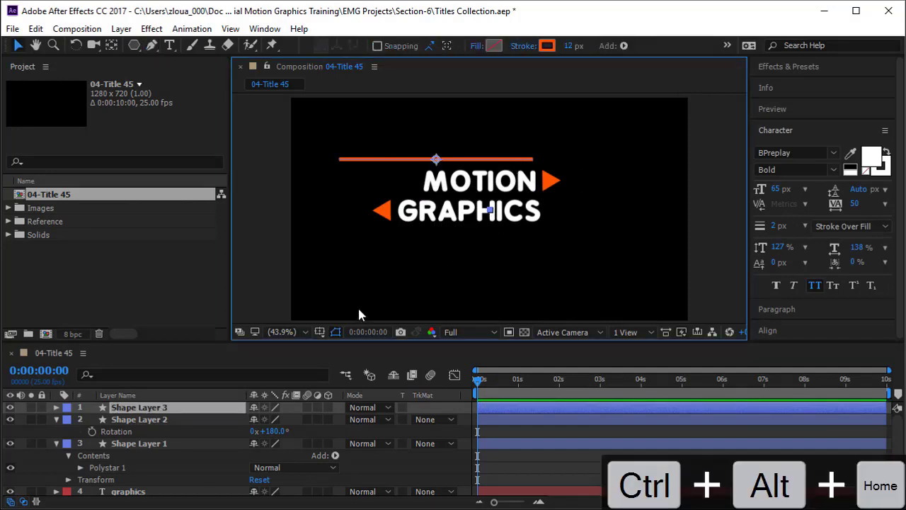
key("ctrl+d")
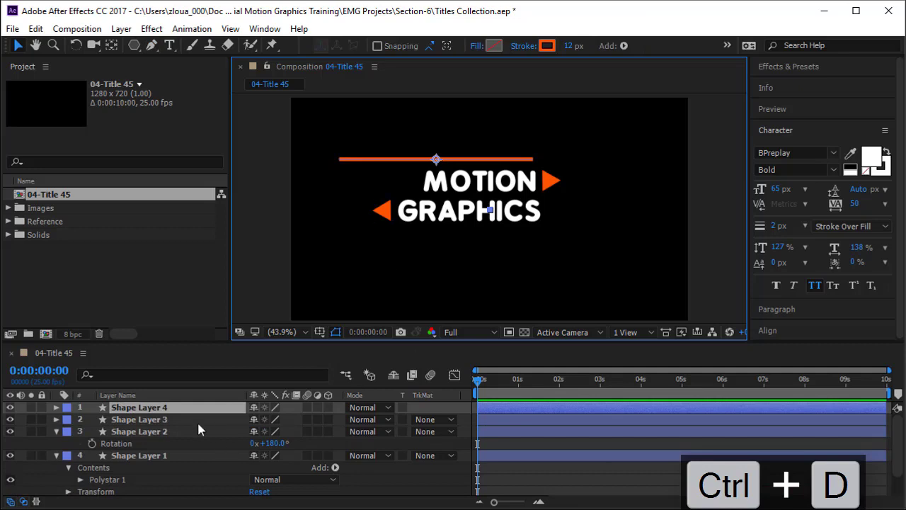
left_click_drag(436, 159, 495, 228)
Step: Rename the top line layer Line MT and the lower line layer Line GR
left_click(116, 417)
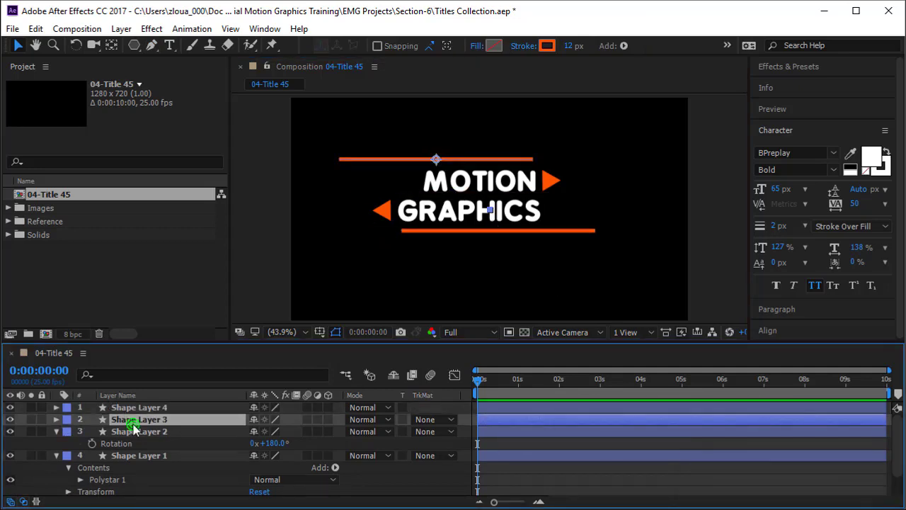
key("Return")
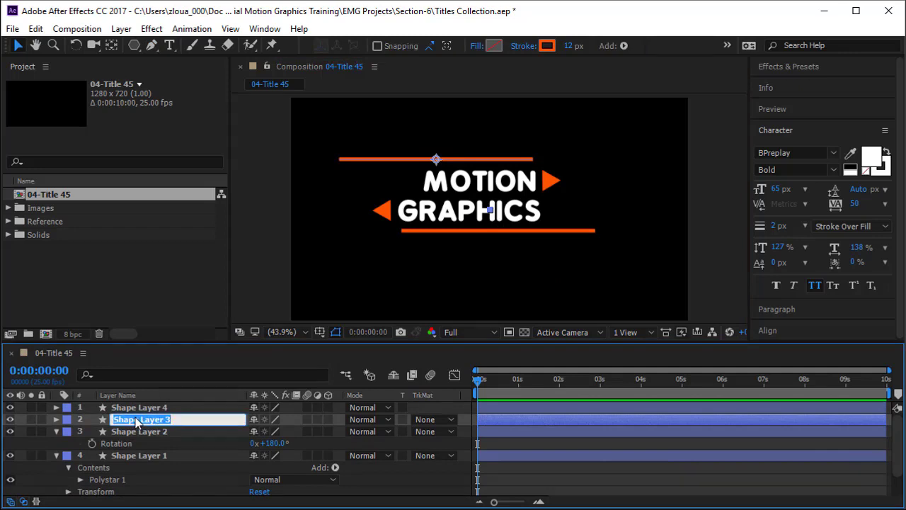
type("Line")
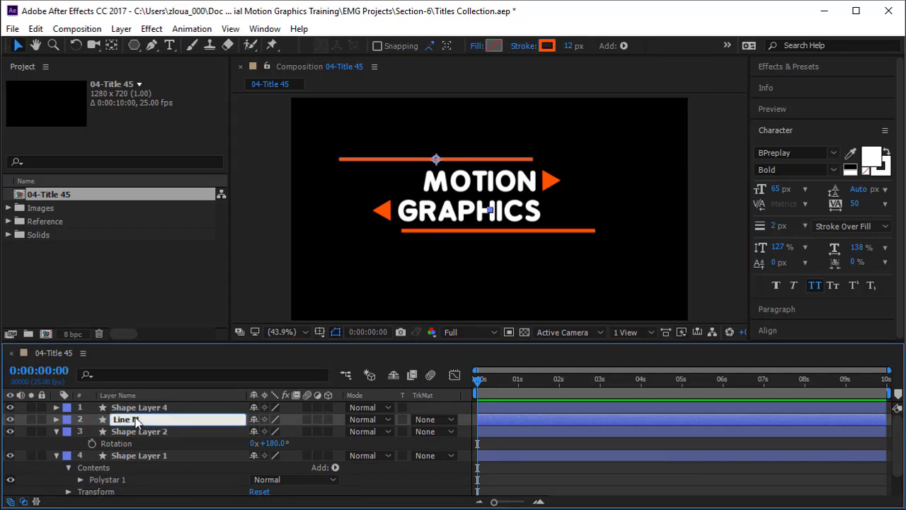
type(" MT")
key("Return")
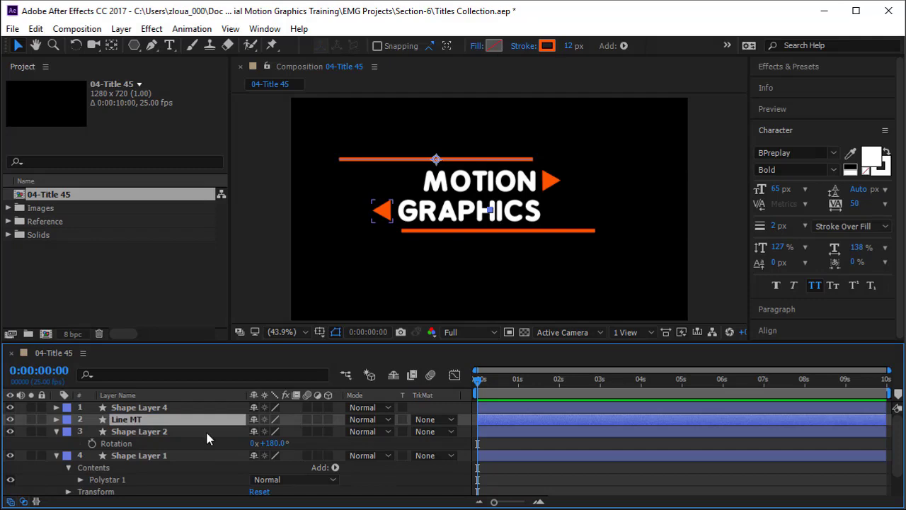
left_click(204, 433)
left_click(192, 407)
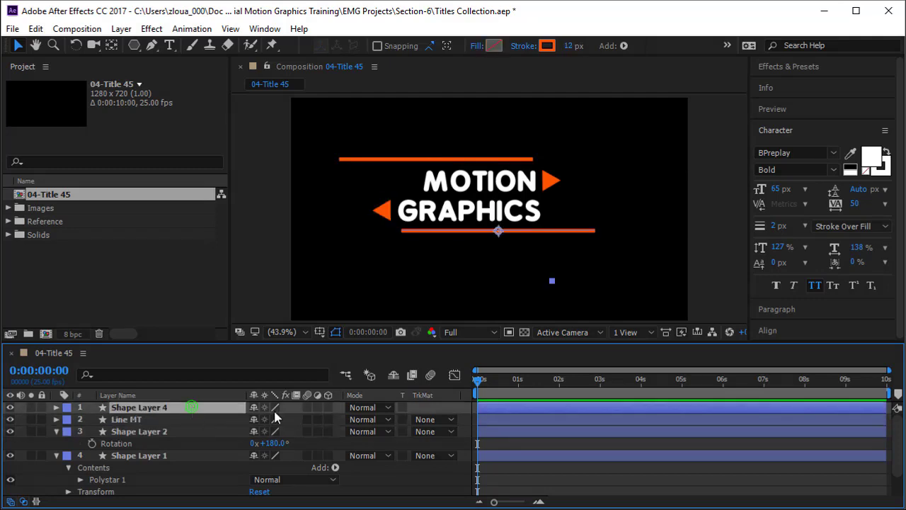
key("Return")
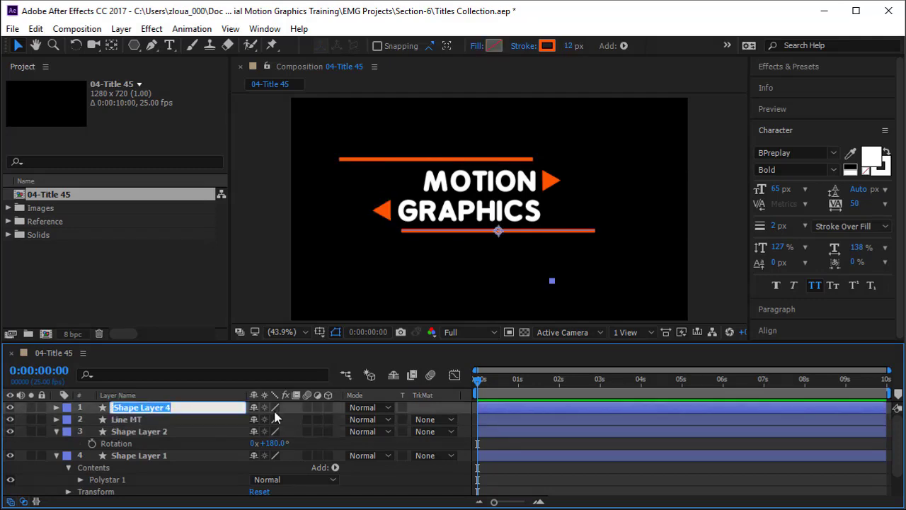
type("Line G")
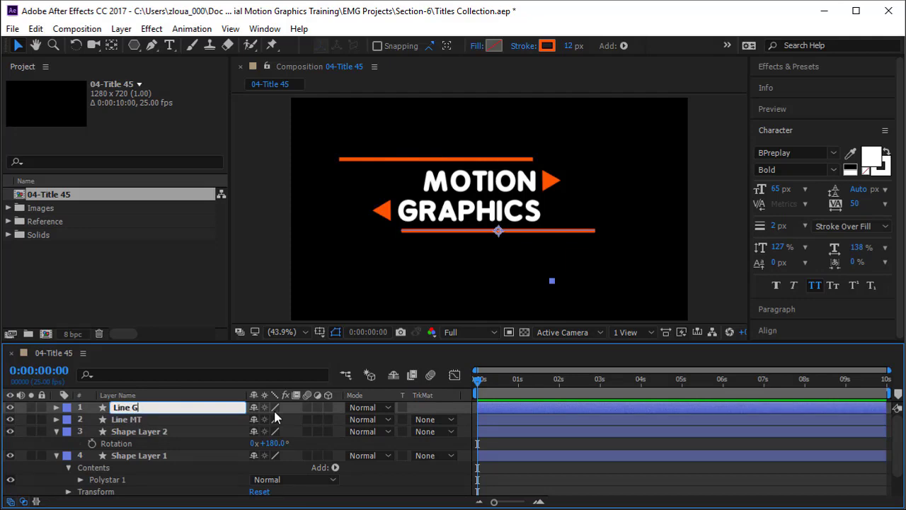
type("R")
key("Return")
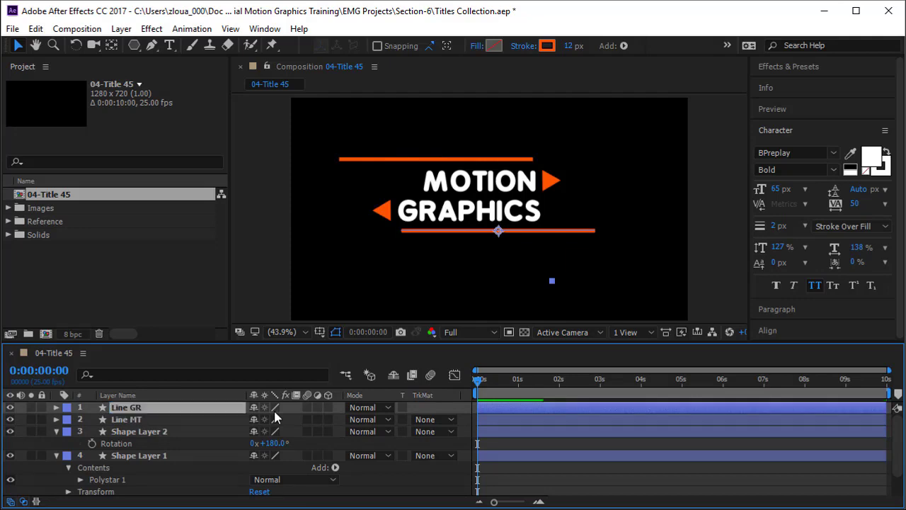
Step: Rename the GRAPHICS arrow layer TR GR and the MOTION arrow layer TR MT
left_click(195, 432)
key("Return")
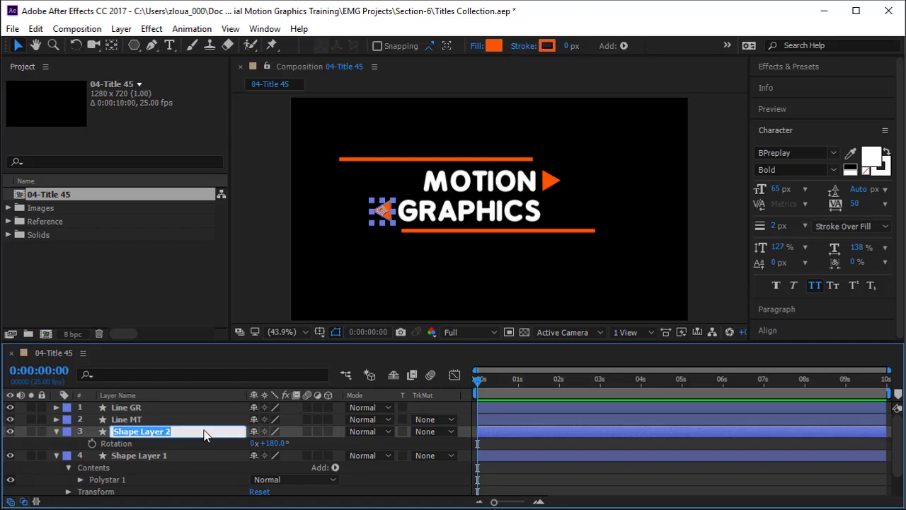
type("TR GR")
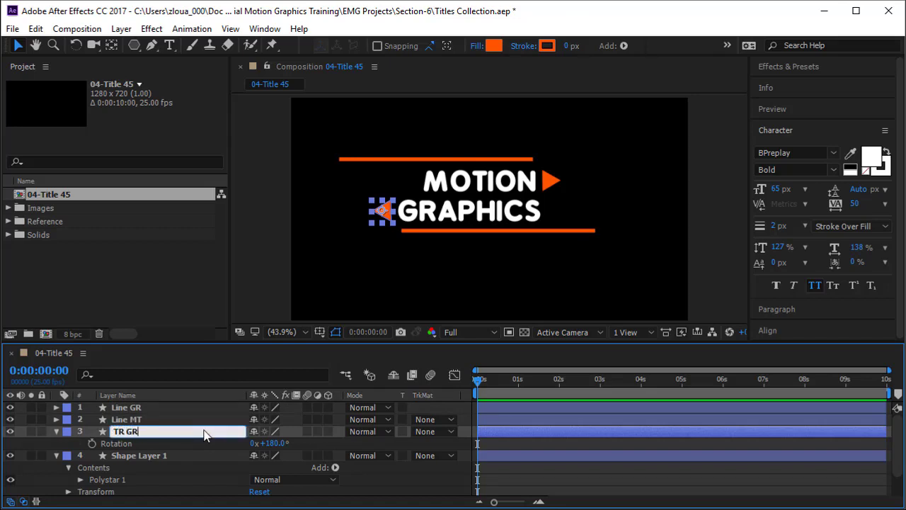
key("Return")
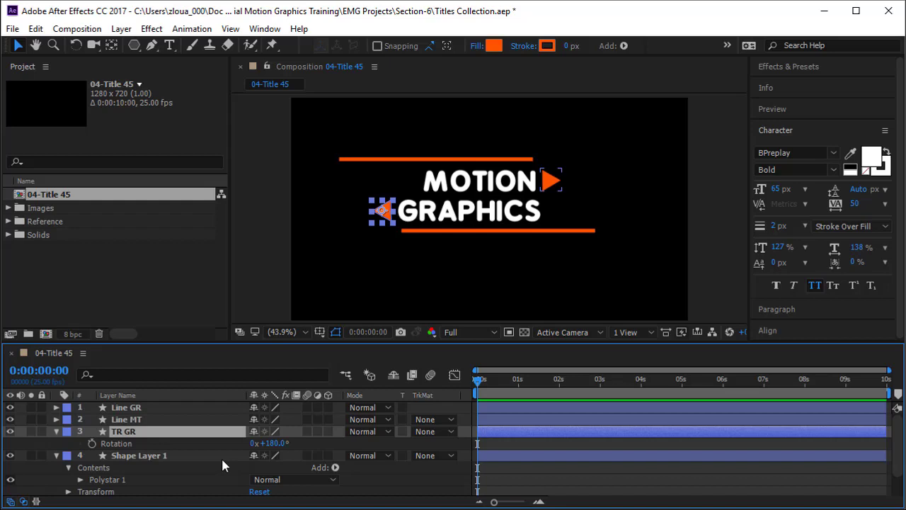
left_click(221, 456)
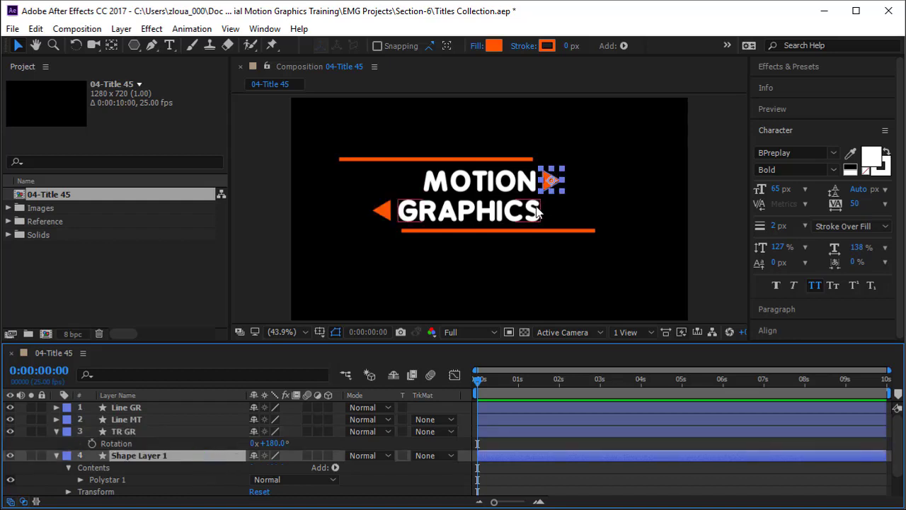
key("Return")
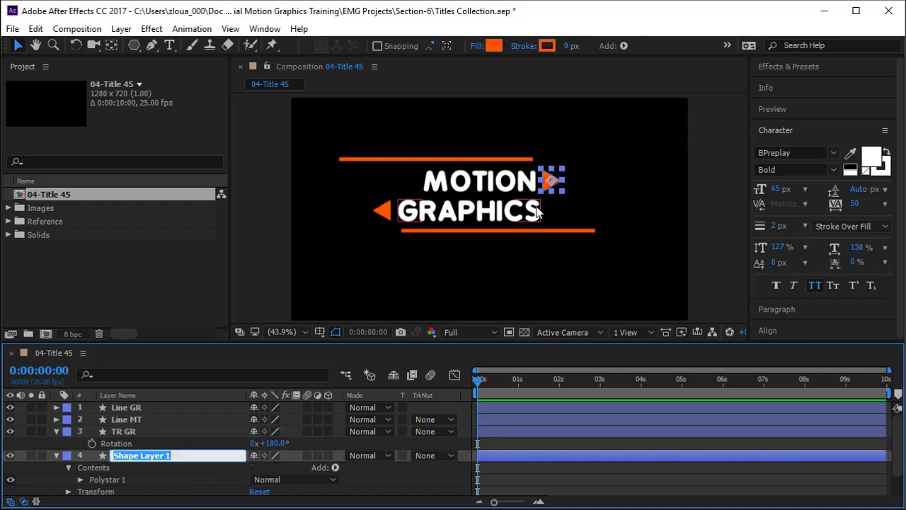
type("TR")
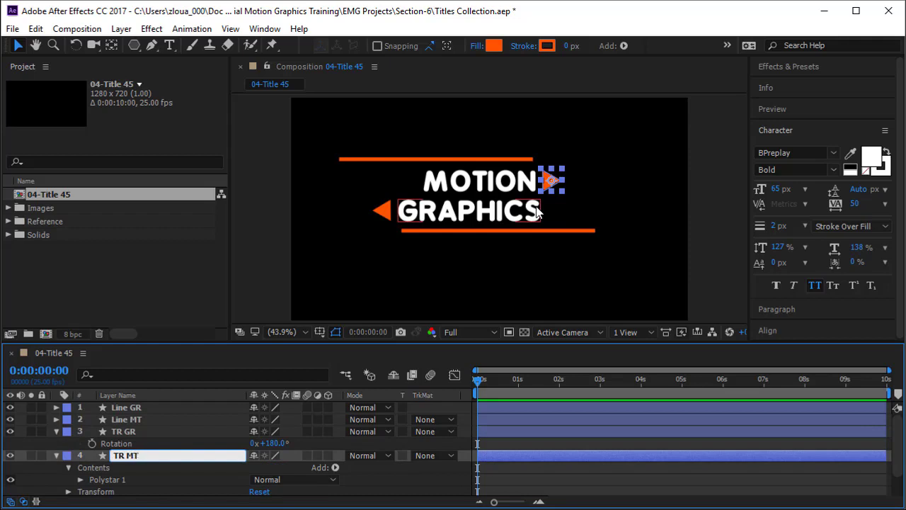
type(" MT")
key("Return")
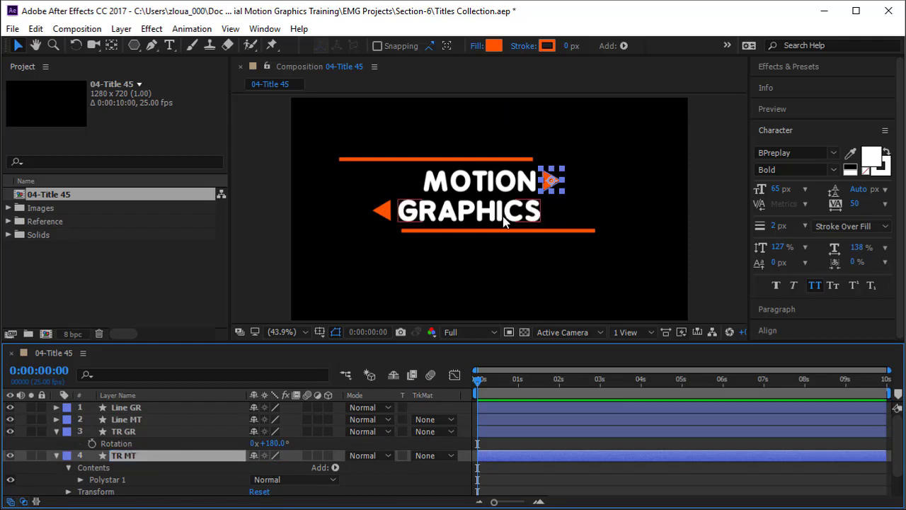
left_click(54, 431)
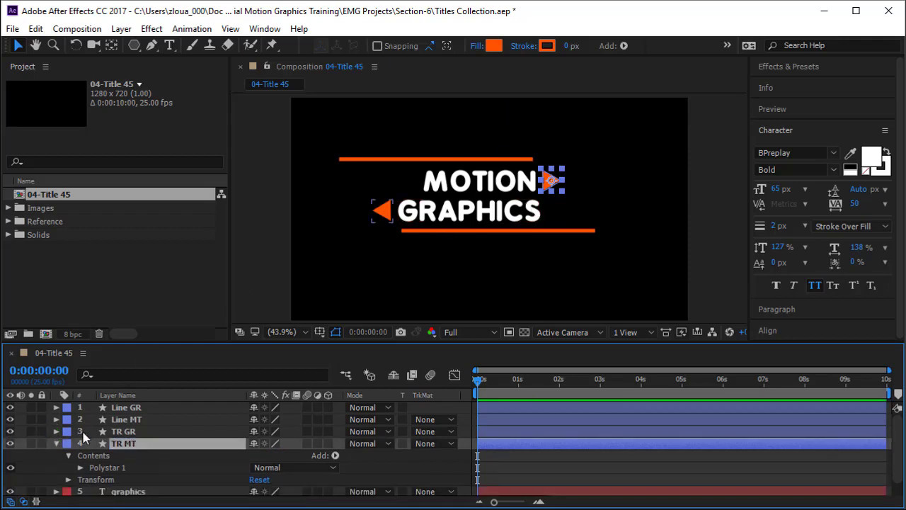
Step: Move Line GR, TR GR and graphics together below the motion layer in the timeline
left_click(55, 443)
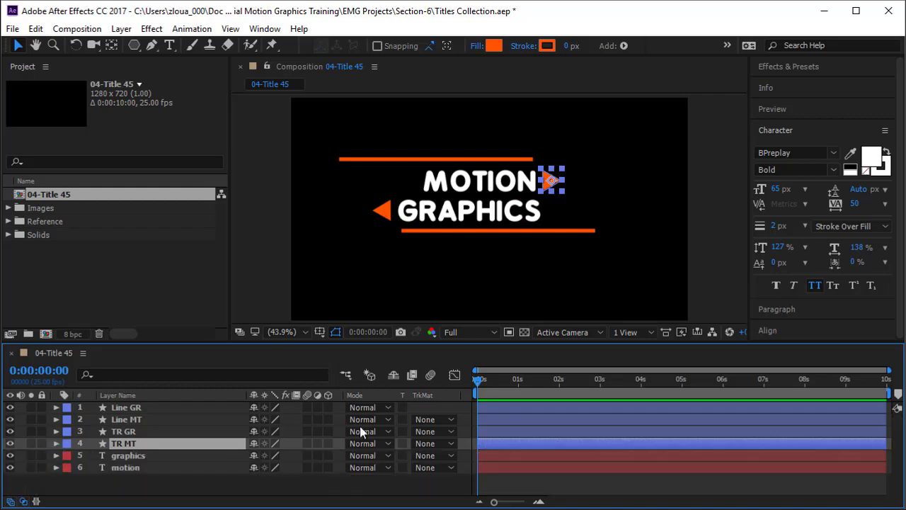
left_click(618, 235)
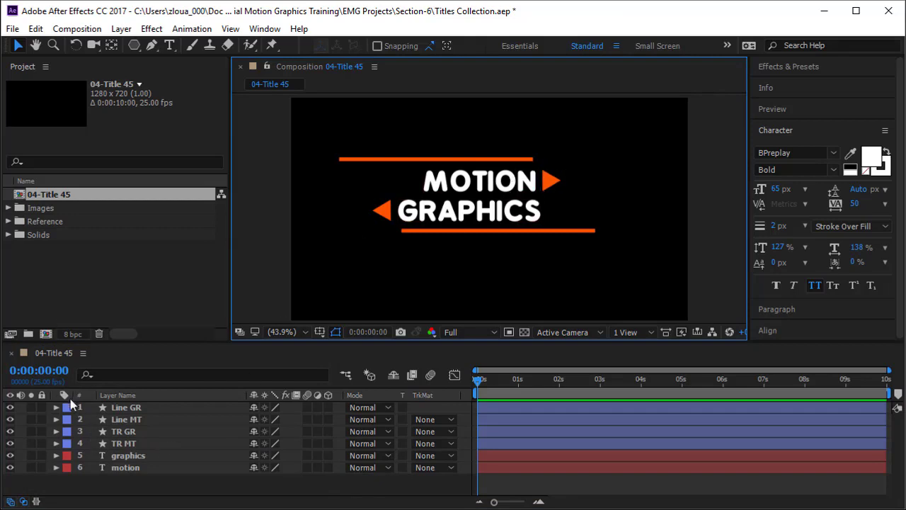
left_click(148, 408)
left_click(148, 431, "ctrl")
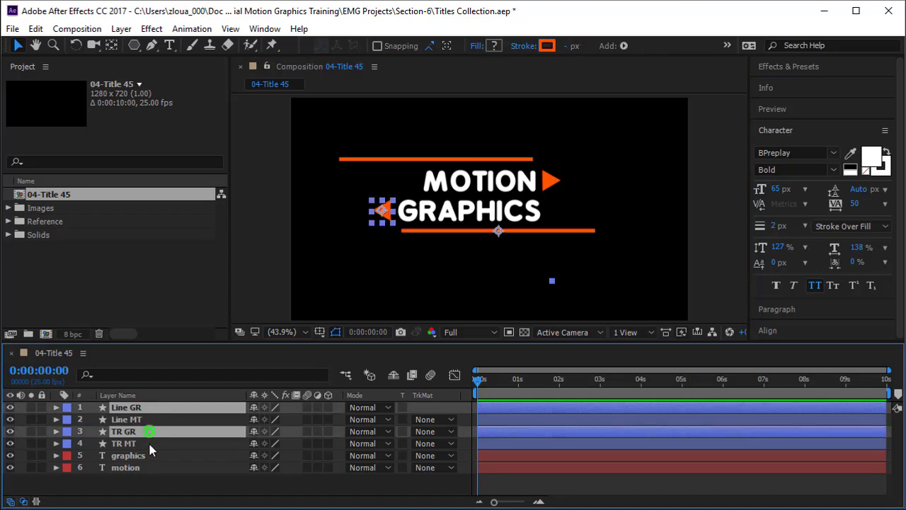
left_click(148, 455, "ctrl")
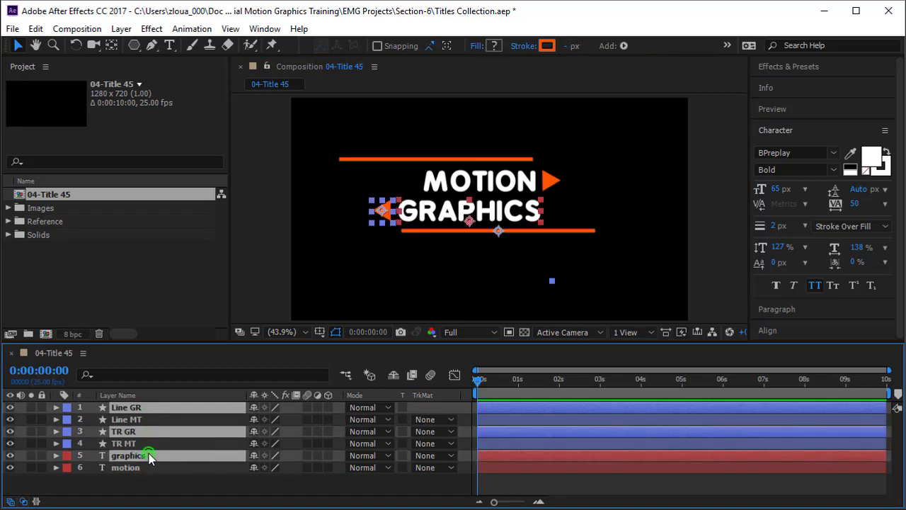
left_click_drag(148, 455, 150, 482)
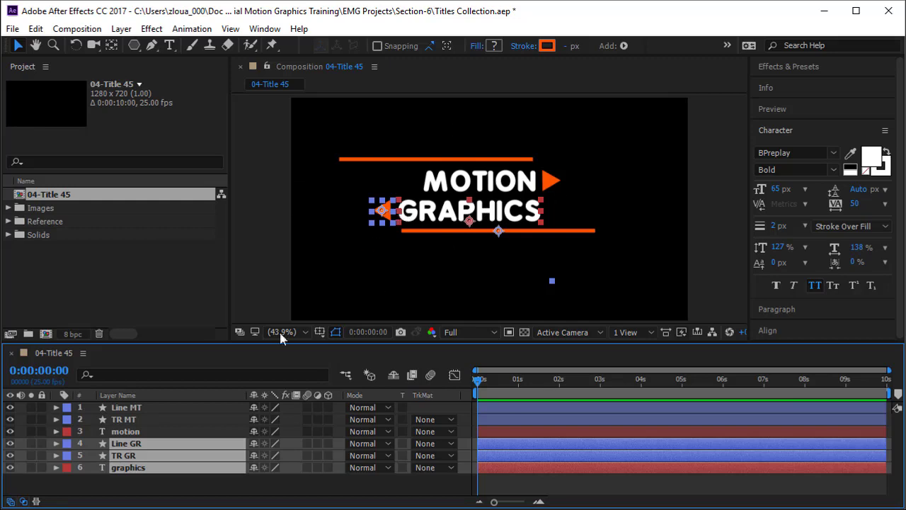
left_click(204, 468)
Step: Add Position keyframes at 1 second for all six layers, then return to 0 s
left_click_drag(191, 498, 170, 409)
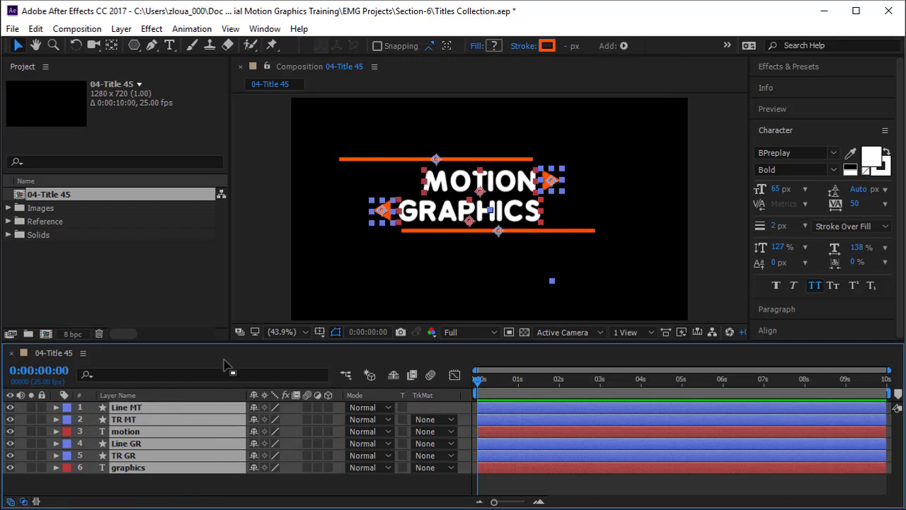
key("p")
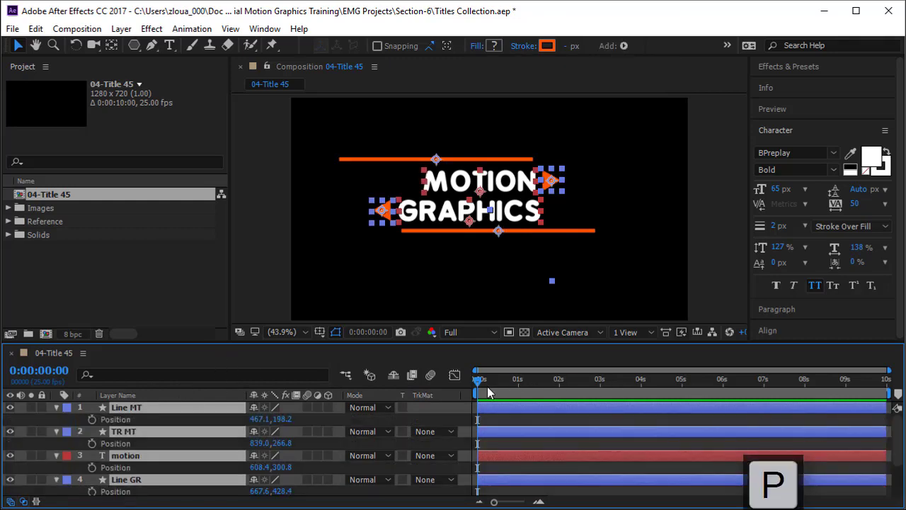
left_click_drag(479, 388, 520, 391)
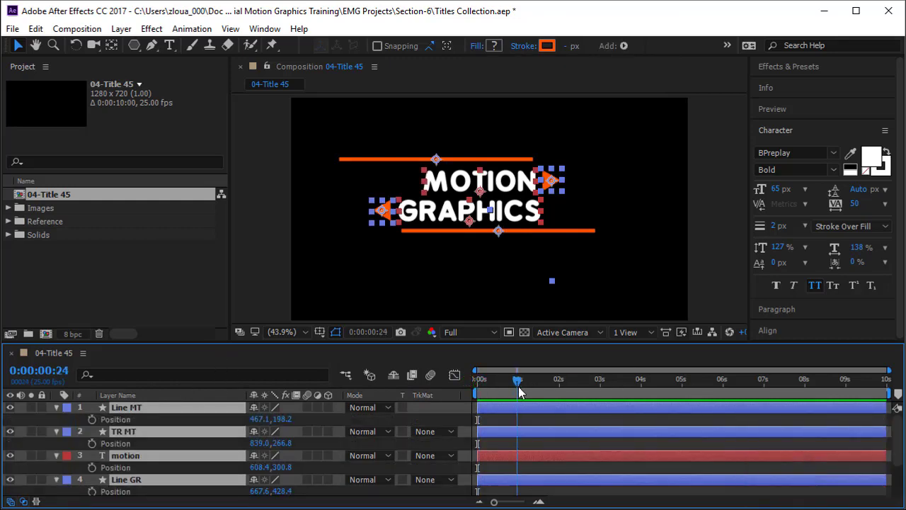
left_click(92, 419)
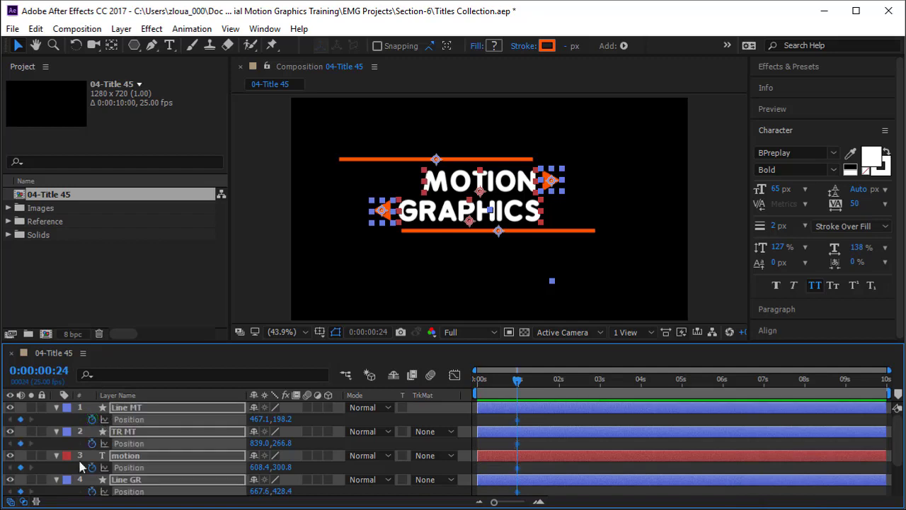
left_click_drag(155, 346, 156, 285)
key("Home")
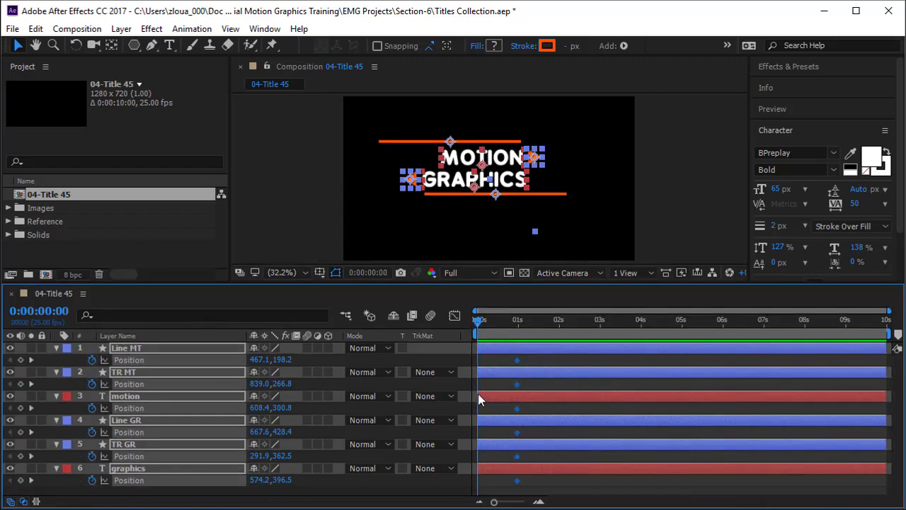
left_click(504, 486)
Step: At 0 s, move MOTION and its arrow off-left, GRAPHICS and its arrow off-right
left_click(490, 161)
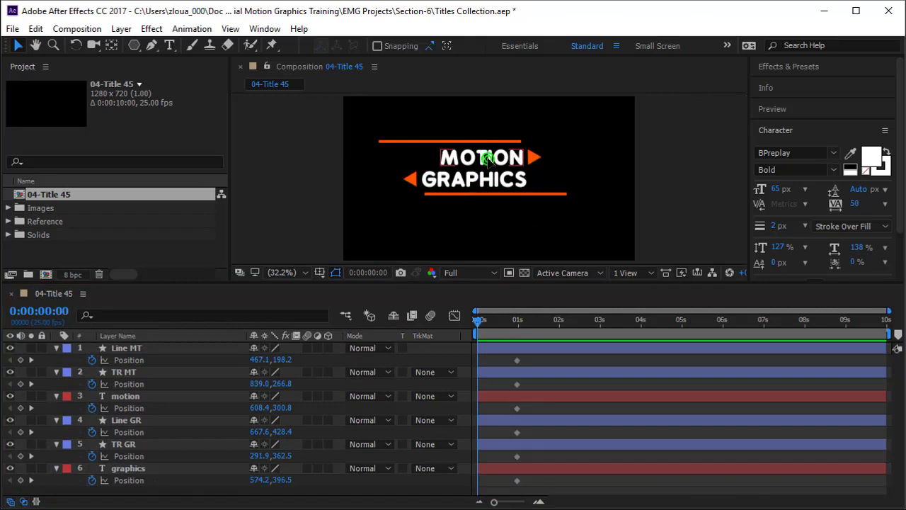
left_click(534, 158, "shift")
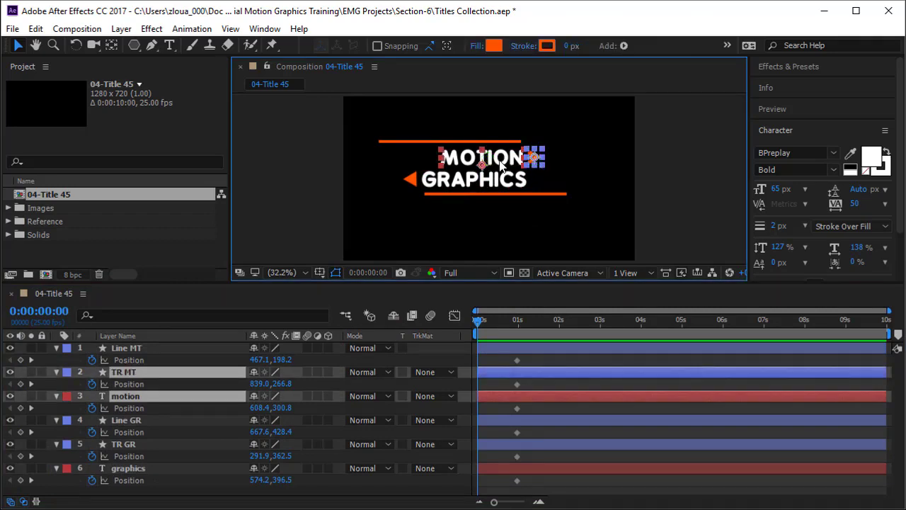
left_click_drag(484, 170, 281, 184)
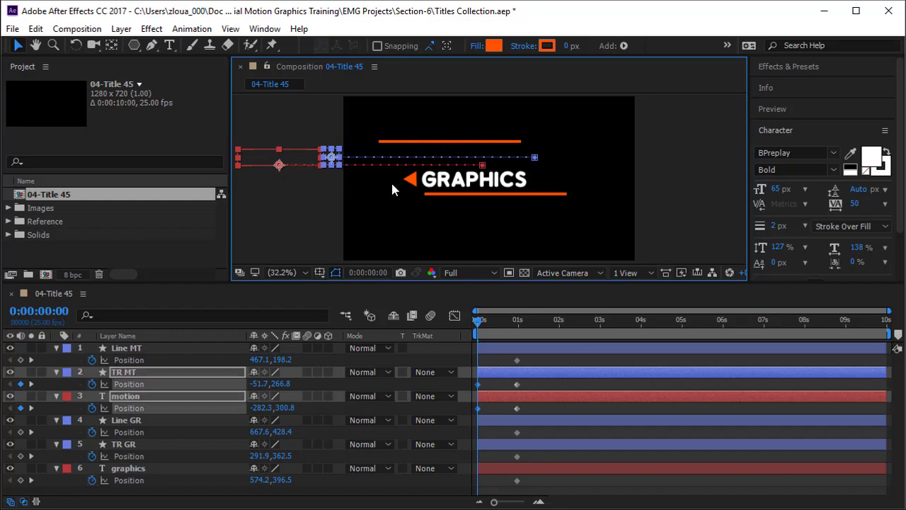
left_click(411, 184)
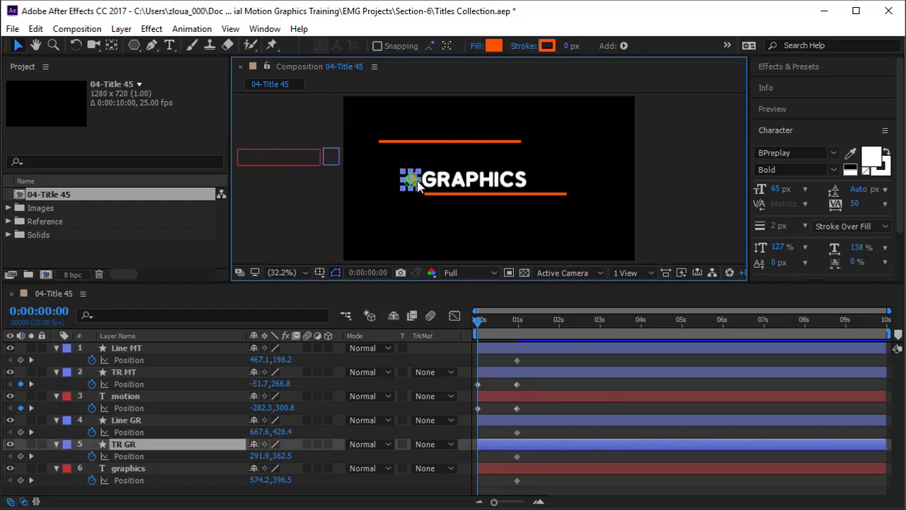
left_click(475, 183, "shift")
left_click_drag(475, 190, 716, 199)
left_click(293, 236)
Step: At 0 s, move the upper orange line off-left and the lower line off-right
left_click(460, 143)
left_click_drag(450, 144, 263, 164)
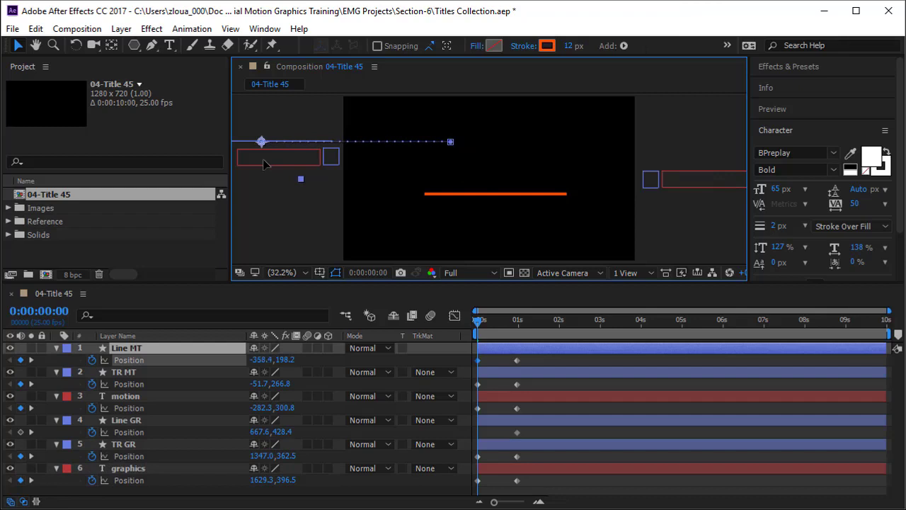
key("Return")
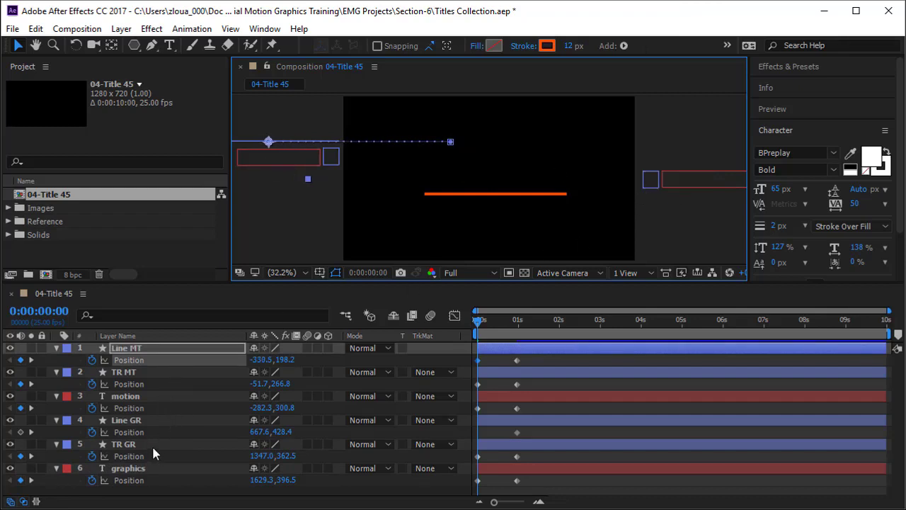
left_click(153, 421)
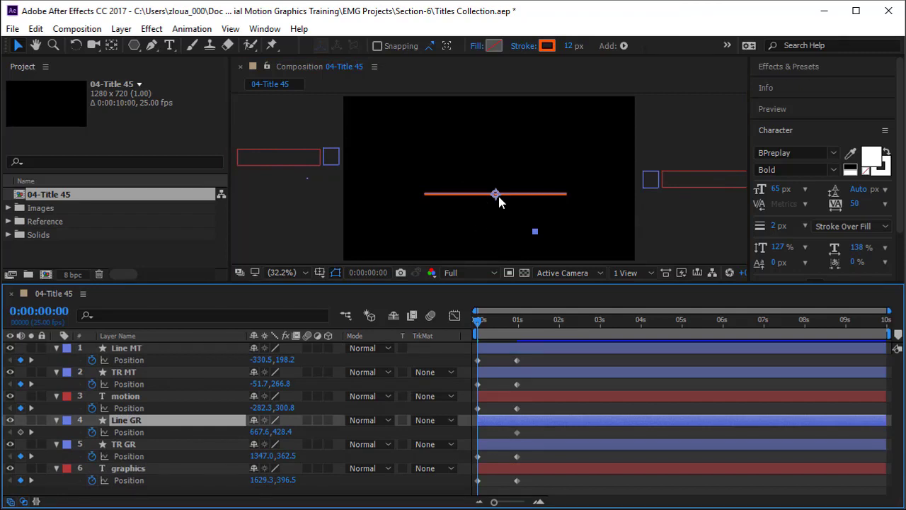
left_click_drag(498, 198, 719, 200)
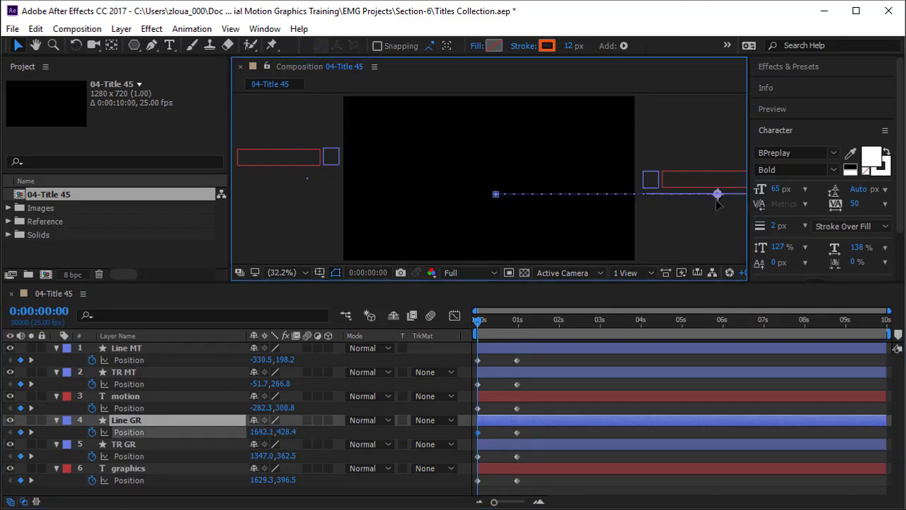
key("Return")
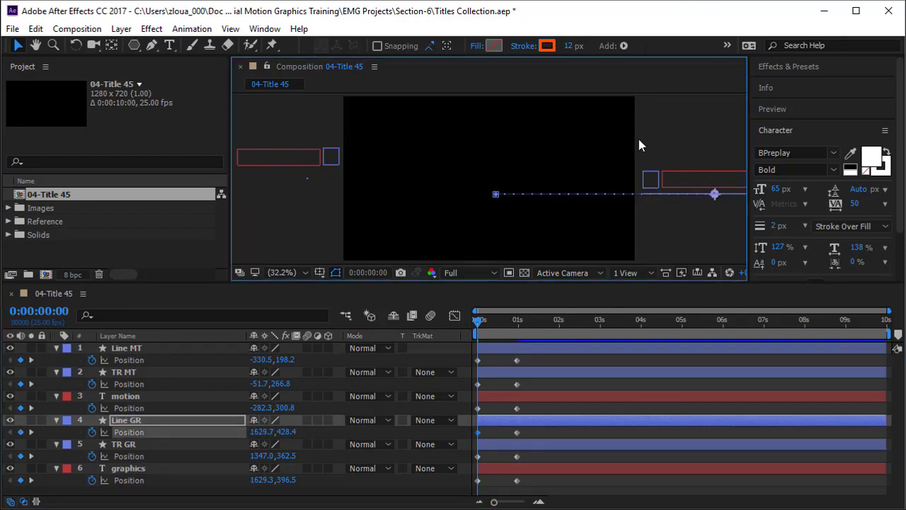
left_click_drag(638, 139, 690, 185)
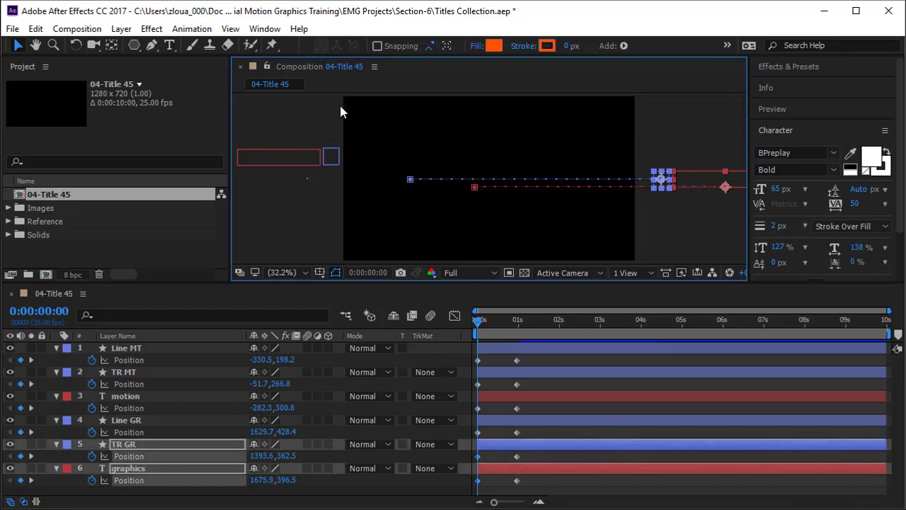
left_click_drag(330, 116, 267, 201)
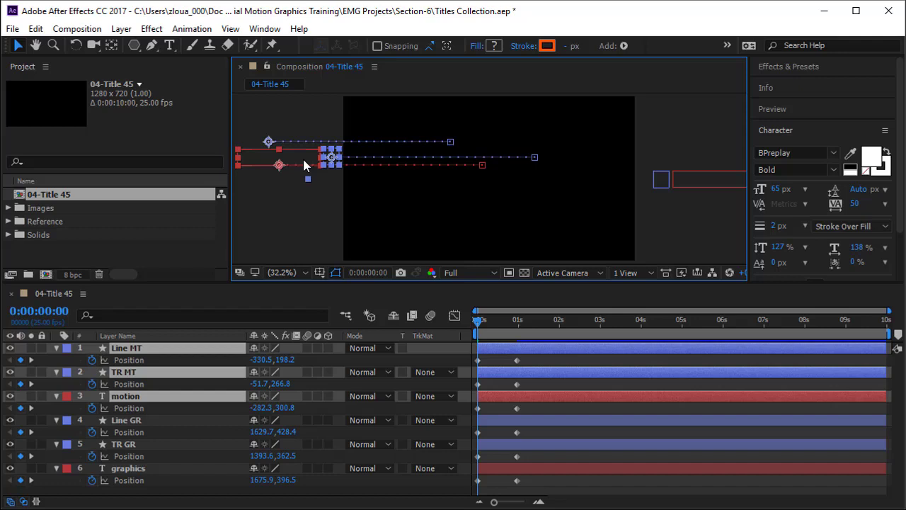
Step: End the work area at 3 seconds and preview the slide-in from the start
left_click(304, 165)
left_click(539, 320)
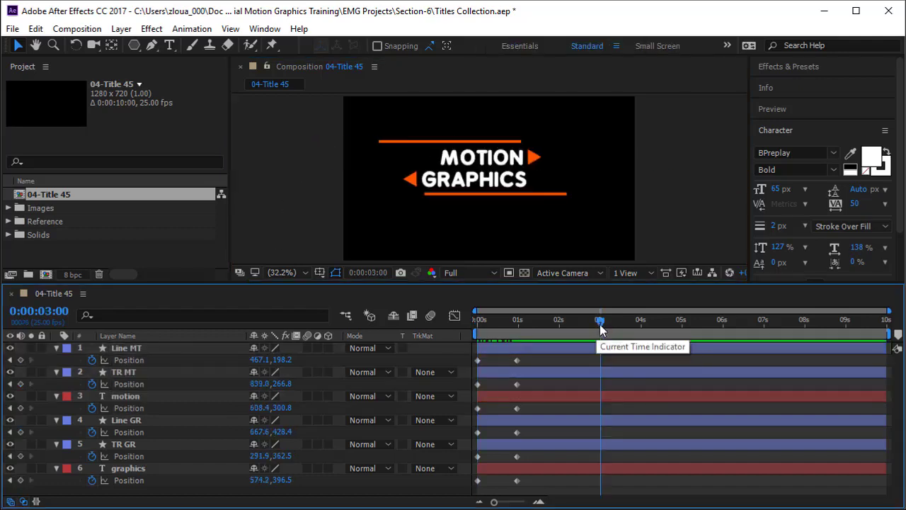
key("Home")
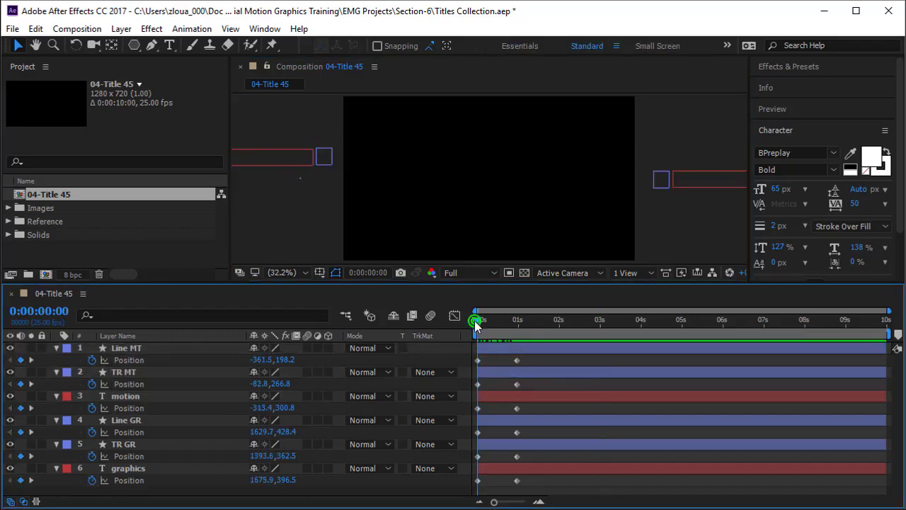
left_click_drag(474, 320, 597, 330)
key("n")
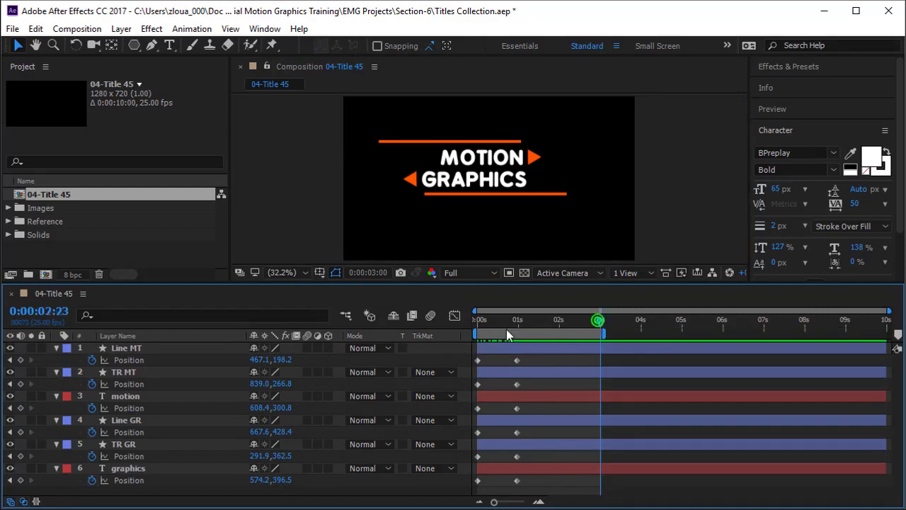
key("Home")
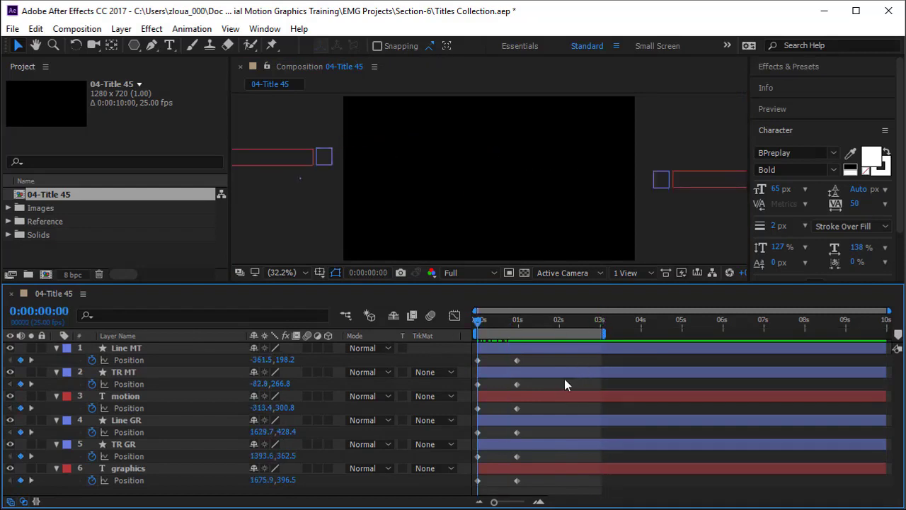
key("space")
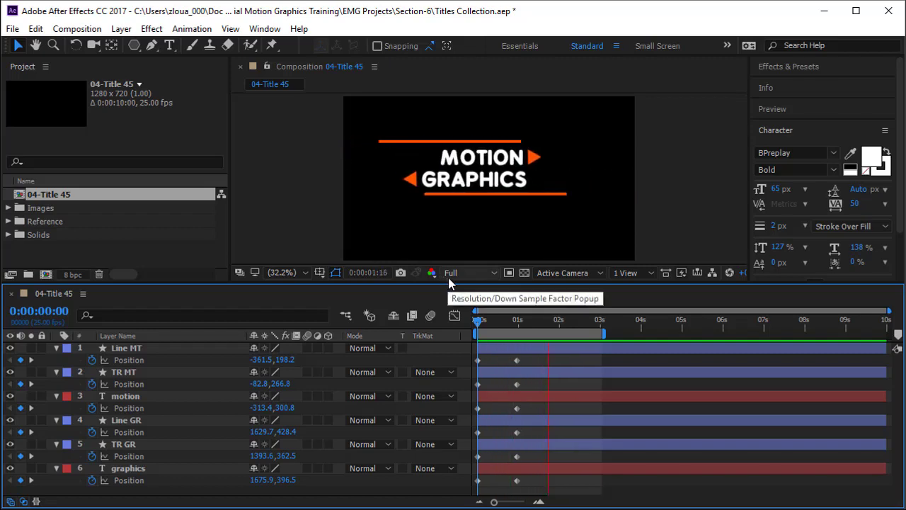
Step: Shift the Line MT and Line GR layer bars later and preview the result
left_click(144, 348)
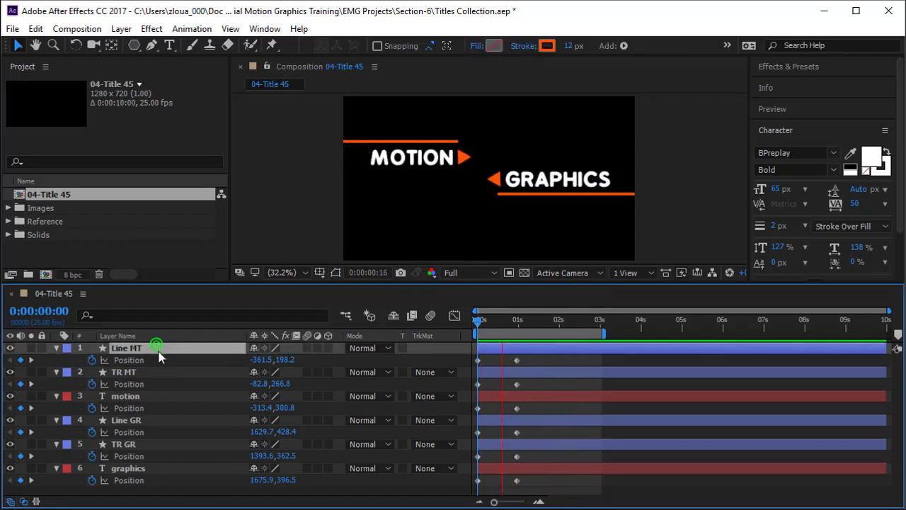
left_click(143, 420, "ctrl")
left_click_drag(556, 347, 579, 349)
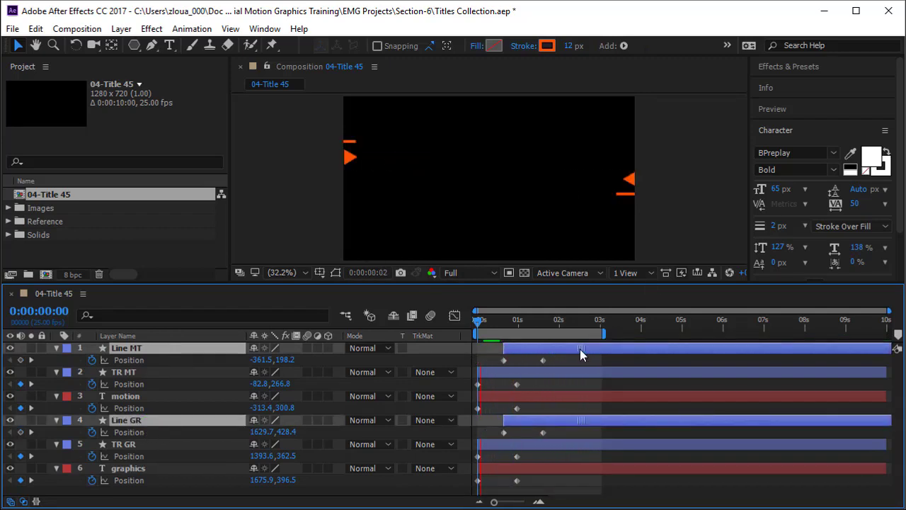
key("space")
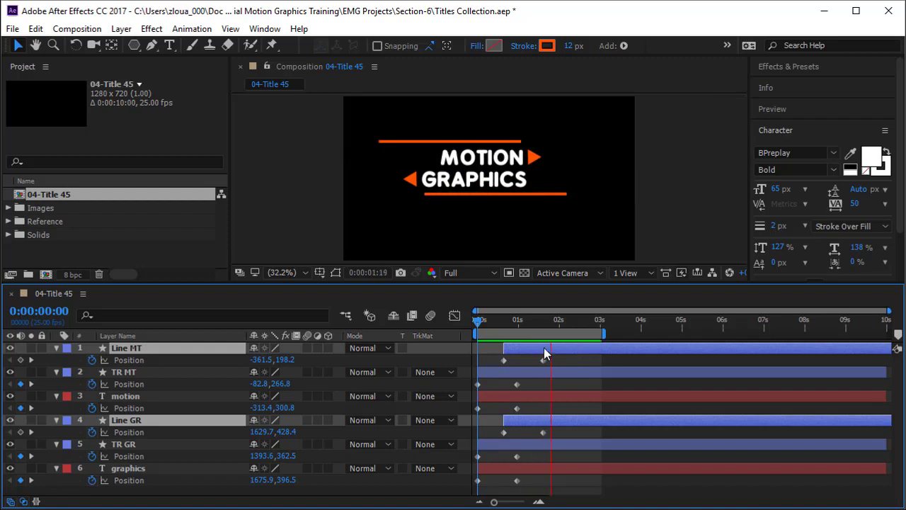
left_click(160, 444)
Step: Delay the motion and graphics text layers by a few frames
left_click(160, 398)
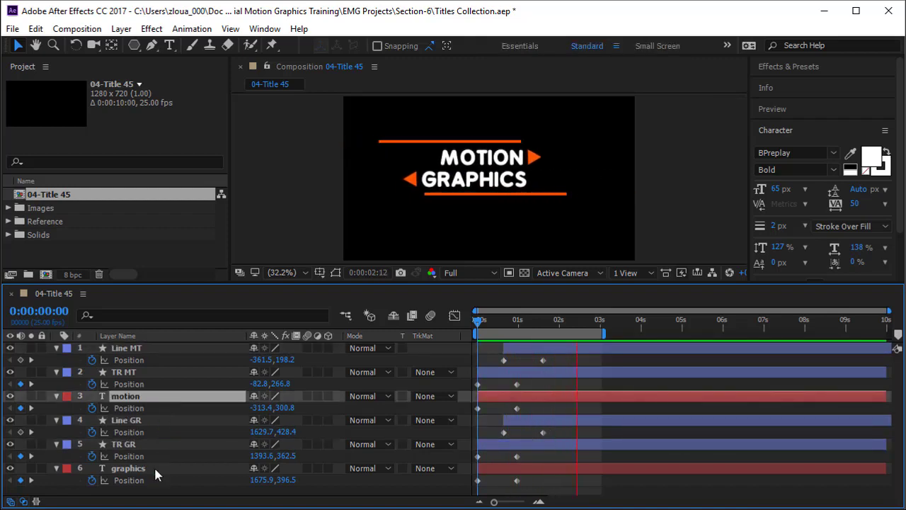
left_click(155, 469, "ctrl")
left_click_drag(548, 393, 568, 395)
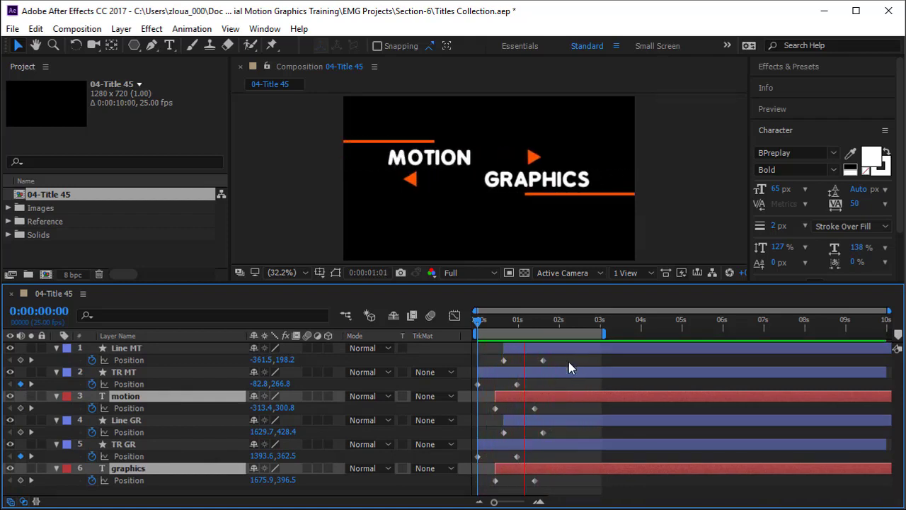
left_click_drag(548, 396, 542, 397)
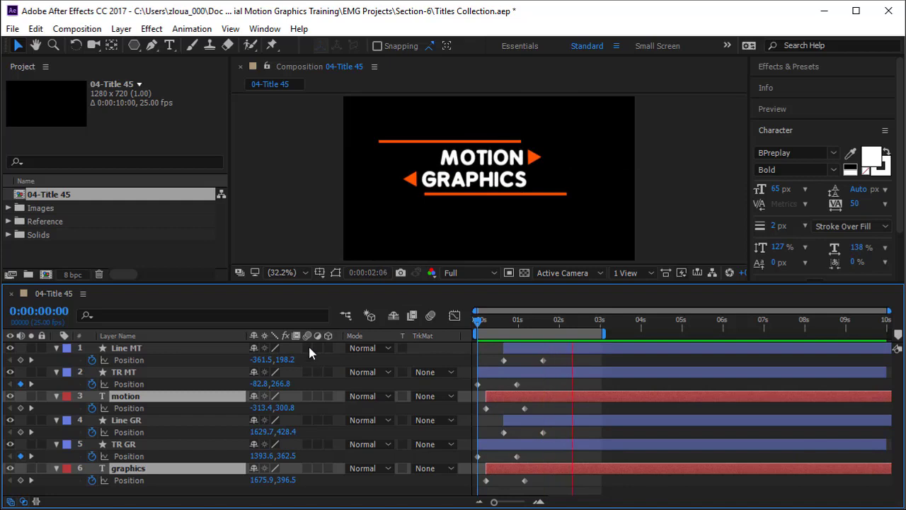
Step: Turn on Motion Blur for all six title layers and the timeline's master Motion Blur switch
left_click(165, 352)
key("ctrl+a")
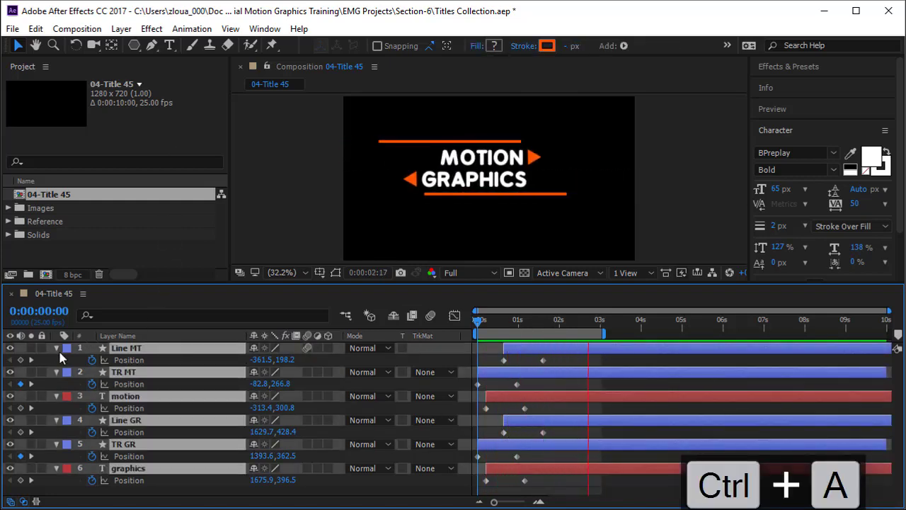
key("u")
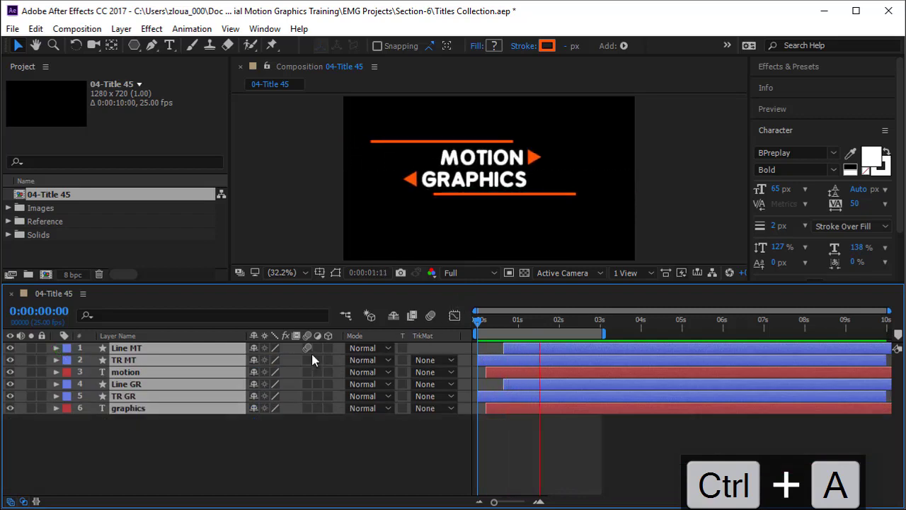
left_click(306, 351)
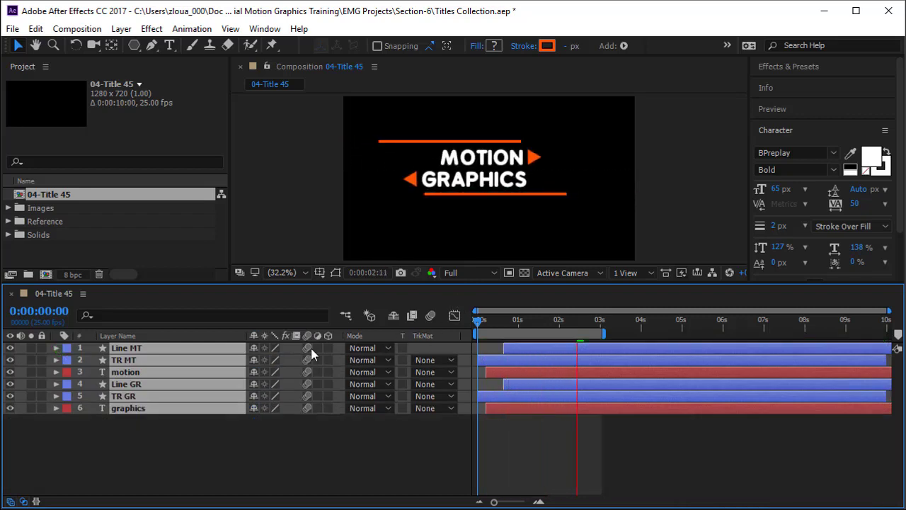
left_click(430, 316)
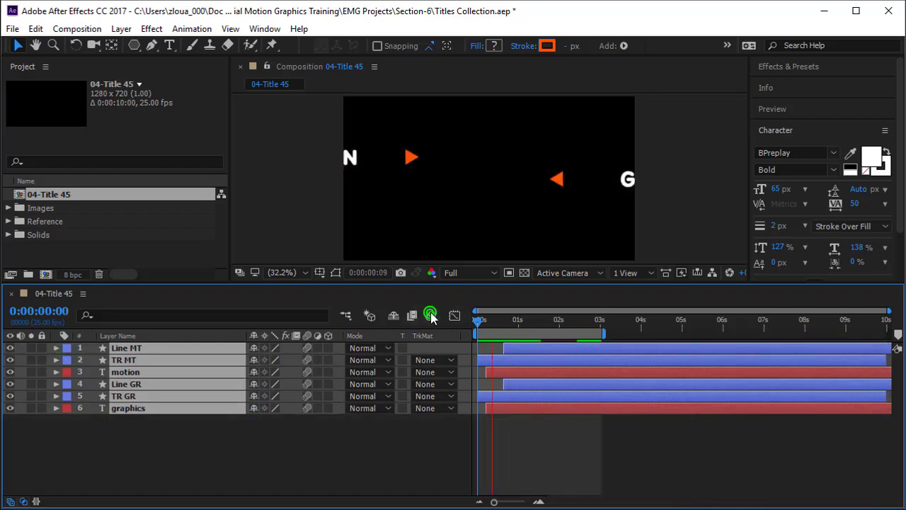
left_click(416, 438)
left_click_drag(478, 327, 562, 345)
Step: Pre-compose the six selected title layers into a new composition named '03-Title Speedy Text'
key("ctrl+a")
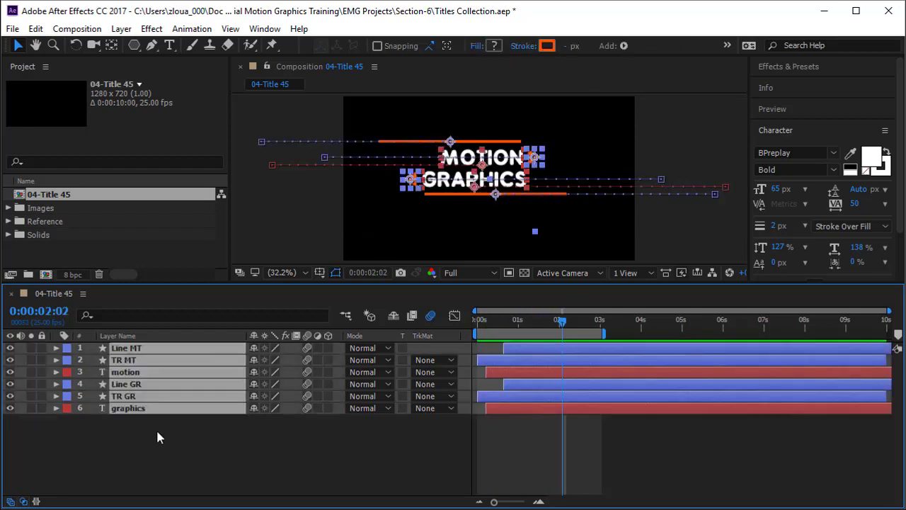
left_click(157, 430)
left_click_drag(164, 448, 202, 356)
right_click(202, 356)
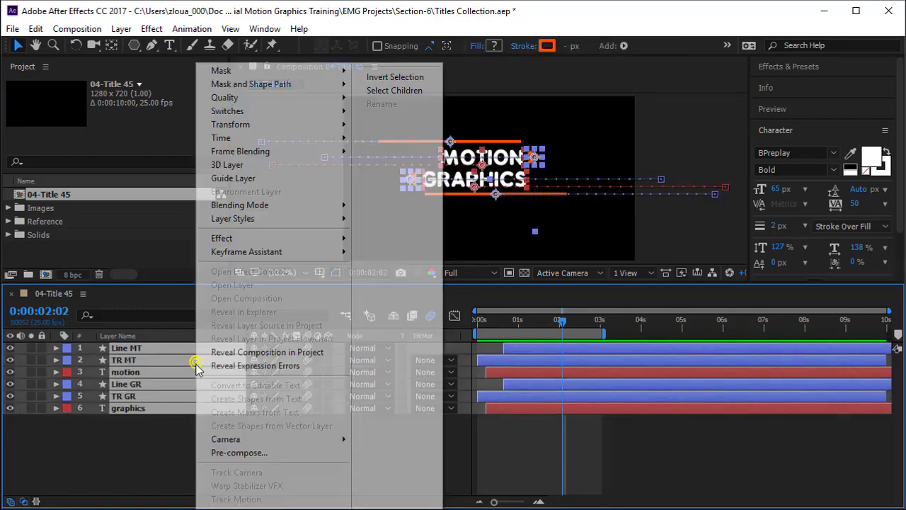
left_click(260, 453)
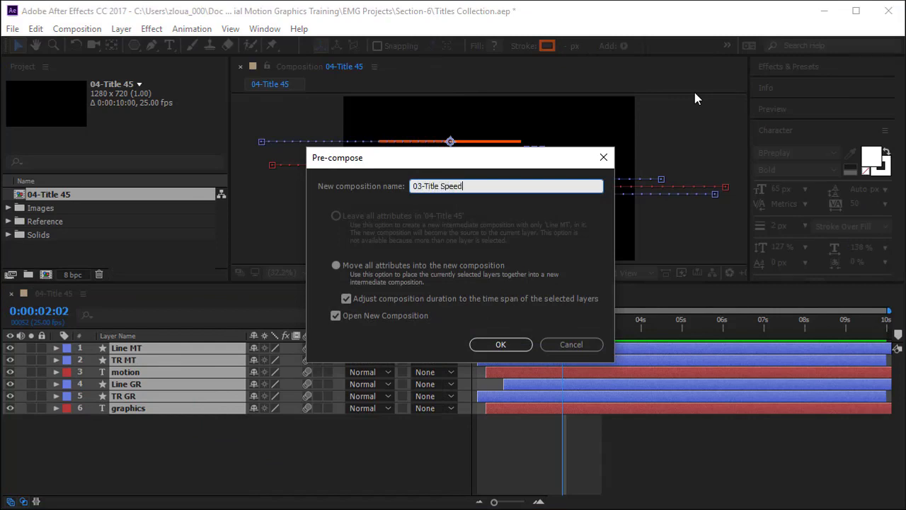
type("03-Title Speedy Text")
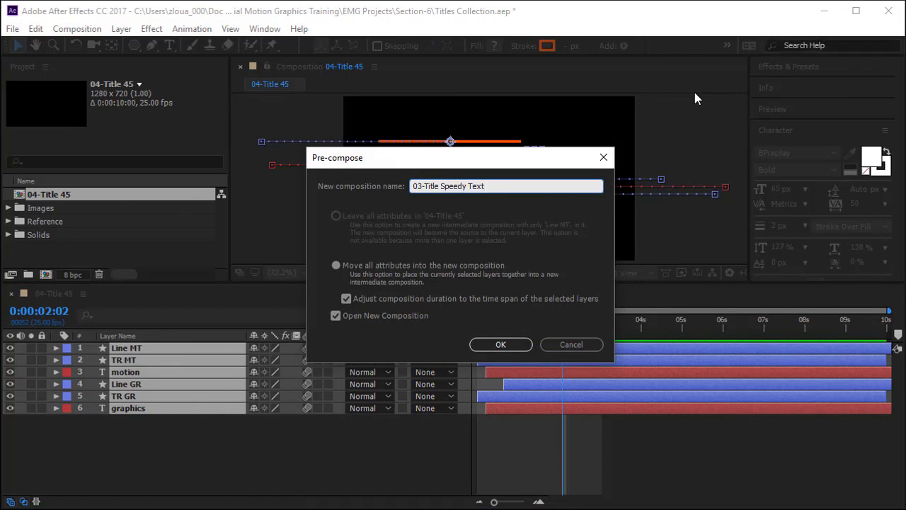
key("Return")
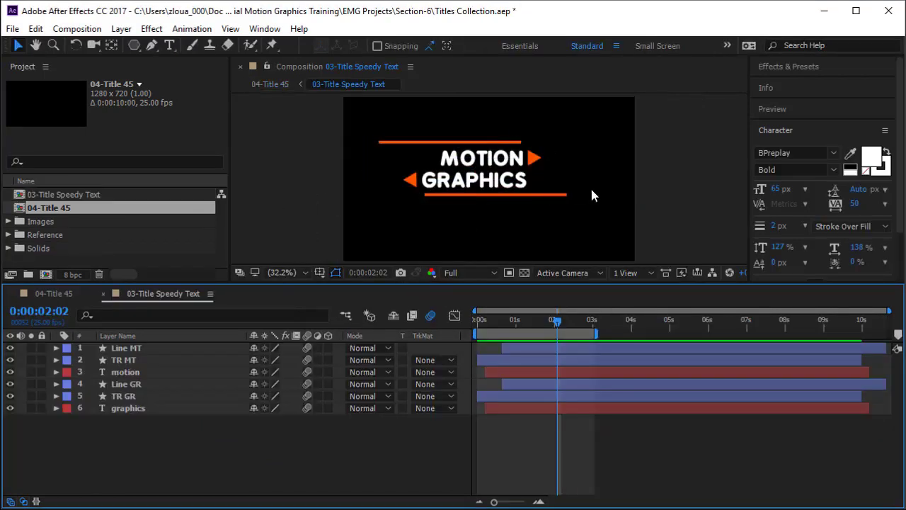
Step: Crop the composition to a region of interest drawn around the title, then return to 0:00:00:00
left_click(508, 273)
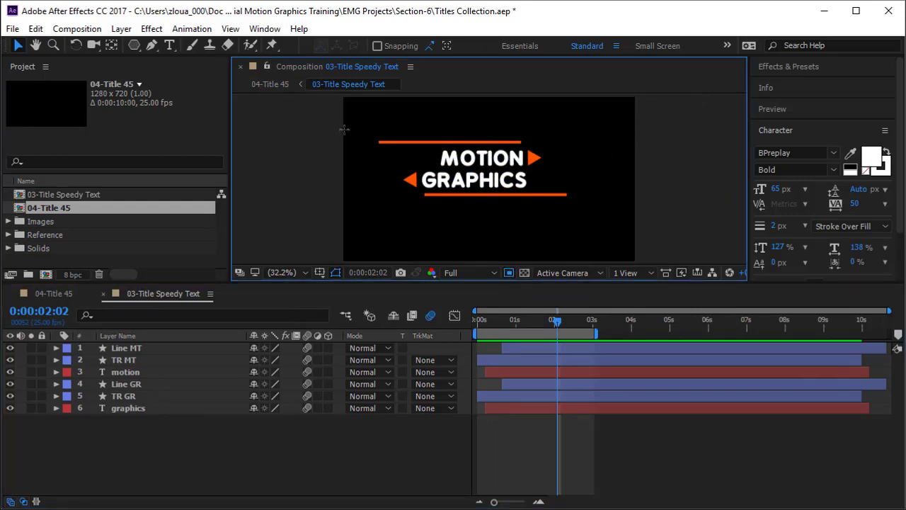
left_click_drag(341, 128, 685, 208)
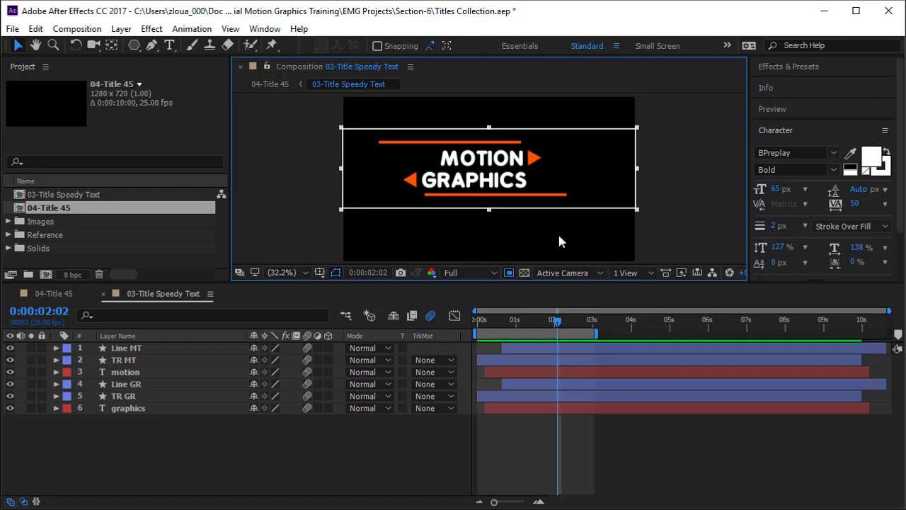
left_click(76, 30)
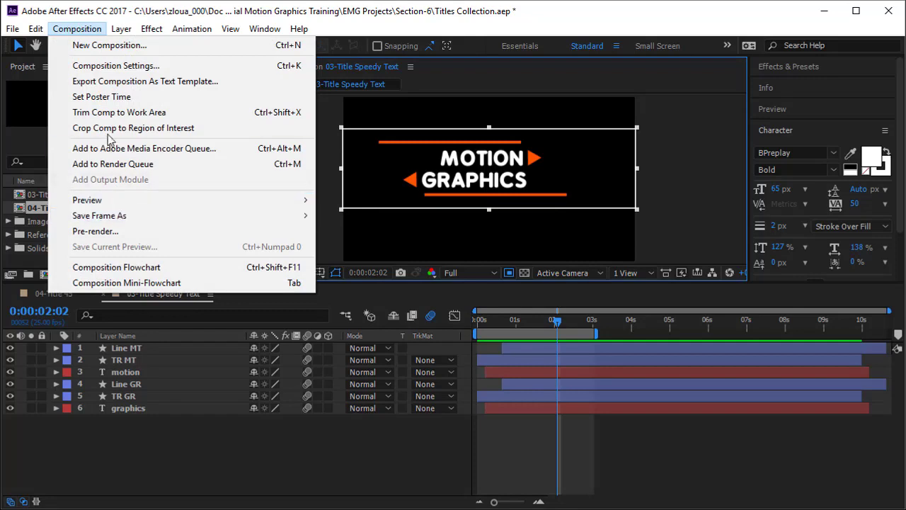
left_click(111, 128)
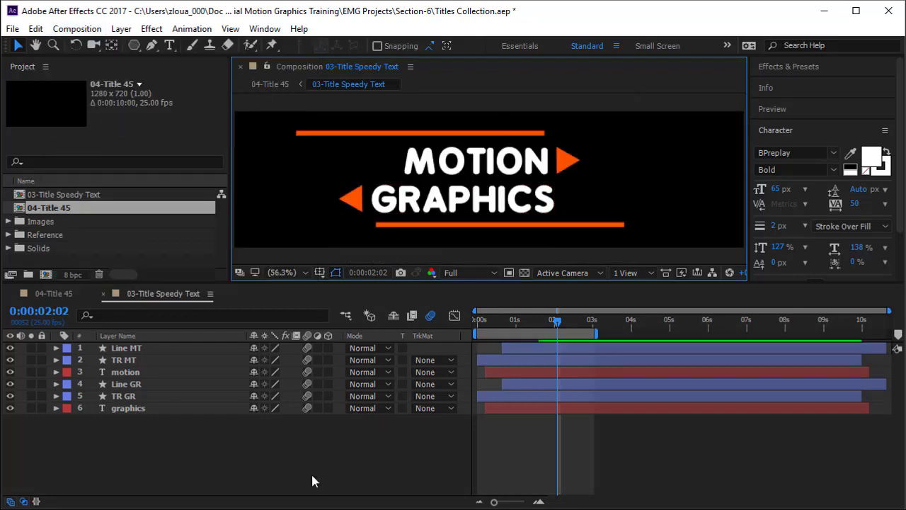
left_click(319, 457)
left_click_drag(547, 309, 448, 334)
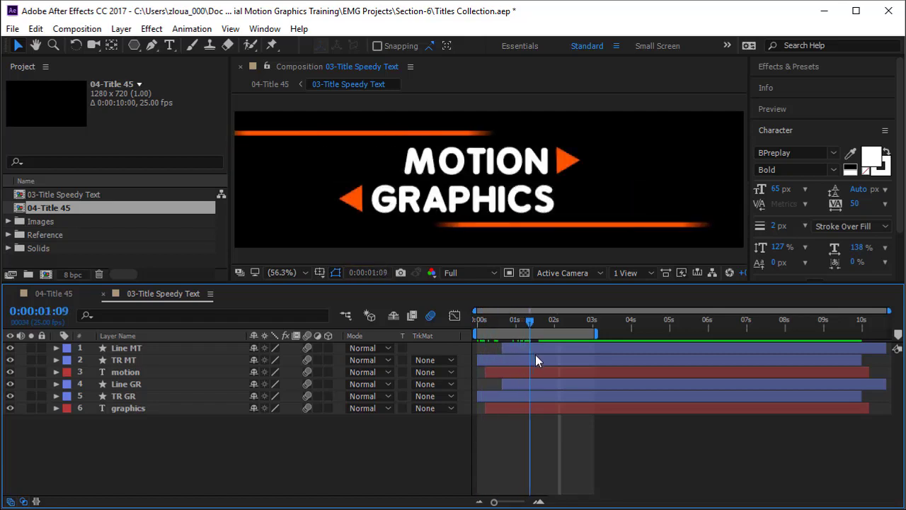
Step: Add holding Position keyframes for Line MT and Line GR at 0:00:01:23
left_click(552, 360)
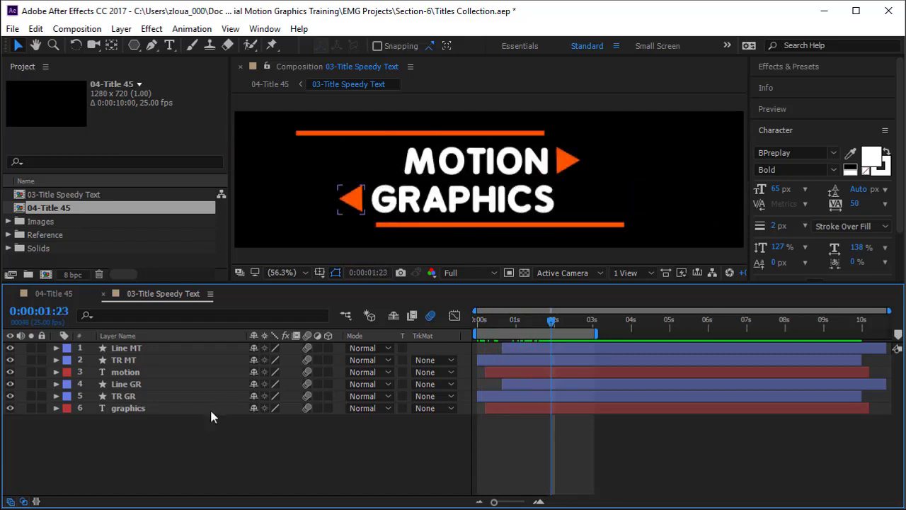
left_click(170, 347)
left_click(170, 384, "ctrl")
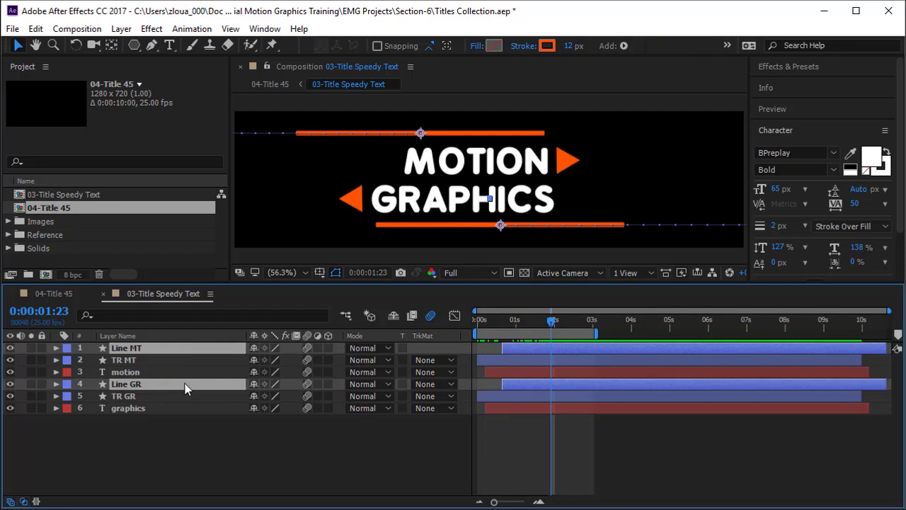
key("p")
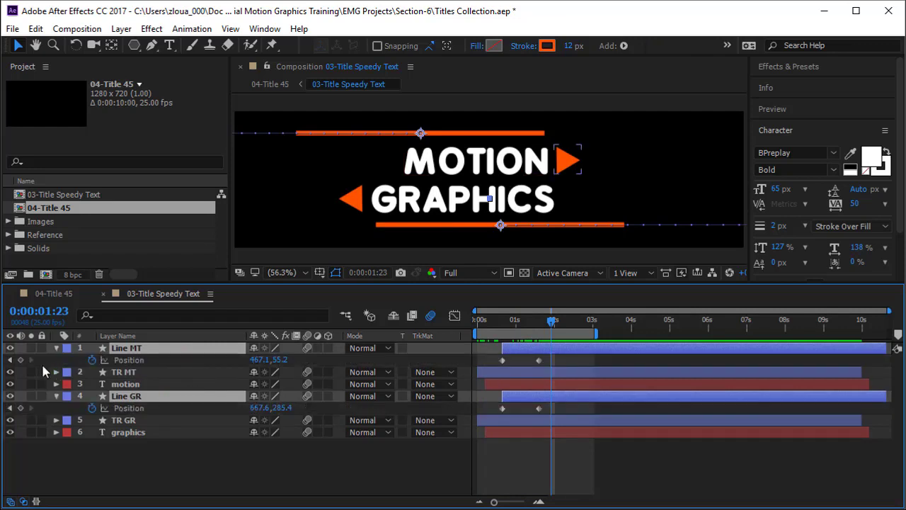
left_click(21, 360)
left_click(21, 408)
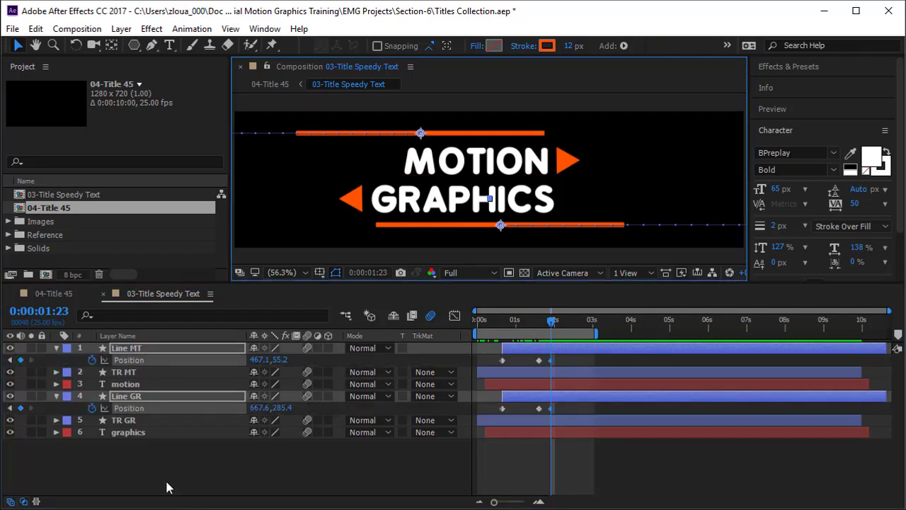
Step: Move both lines' last Position keyframes later, toward 0:00:02:04
left_click(176, 439)
left_click(158, 348)
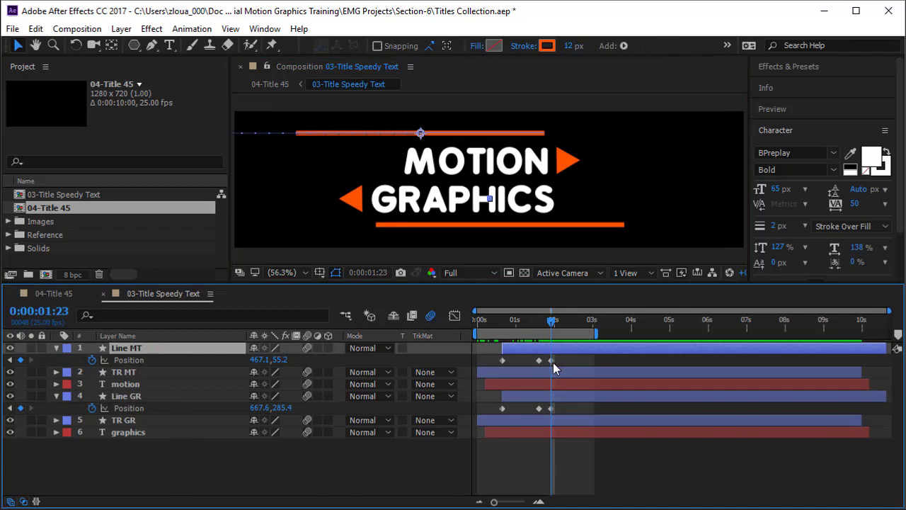
left_click_drag(551, 360, 560, 360)
left_click_drag(551, 408, 560, 410)
Step: At 0:00:02:04, push Line GR down and Line MT up out of frame, then preview
key("k")
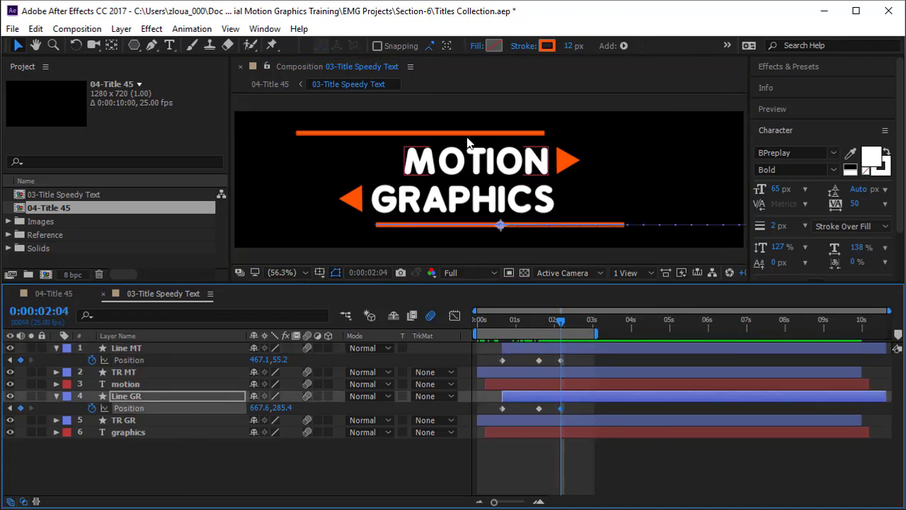
left_click_drag(504, 228, 511, 254)
left_click(420, 132)
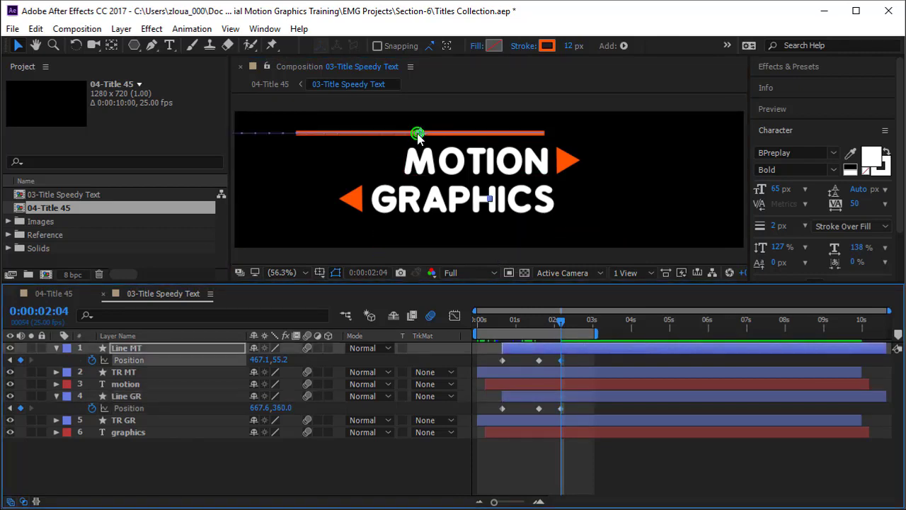
left_click_drag(418, 138, 418, 99)
key("Home")
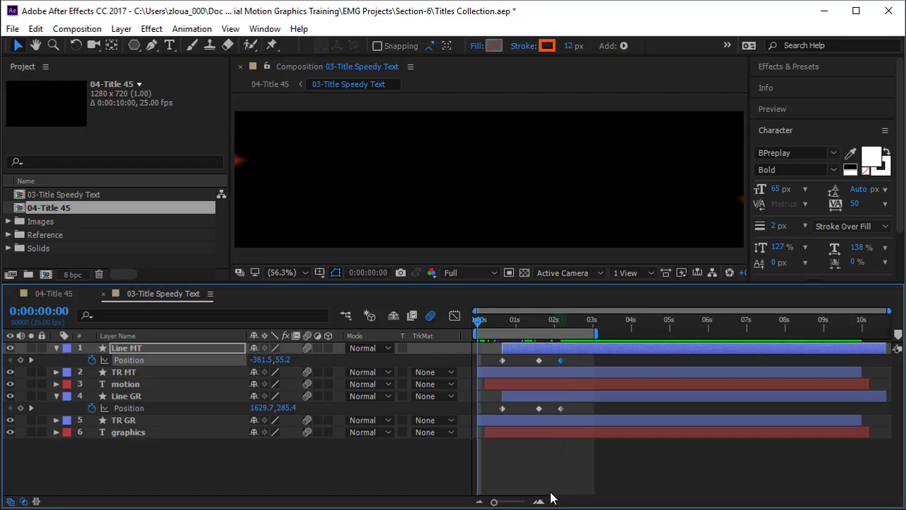
key("space")
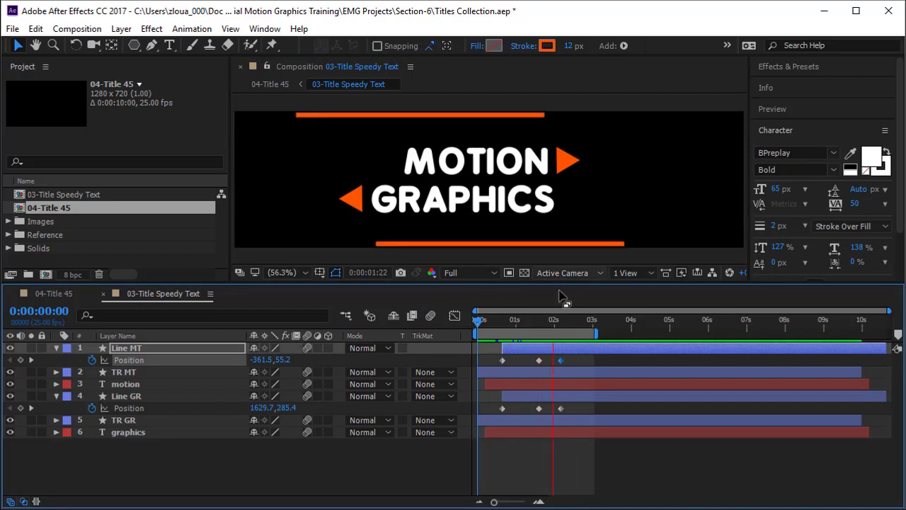
Step: In 04-Title 45, rotate the nested title layer to +25° and nudge it slightly right and down
left_click(52, 293)
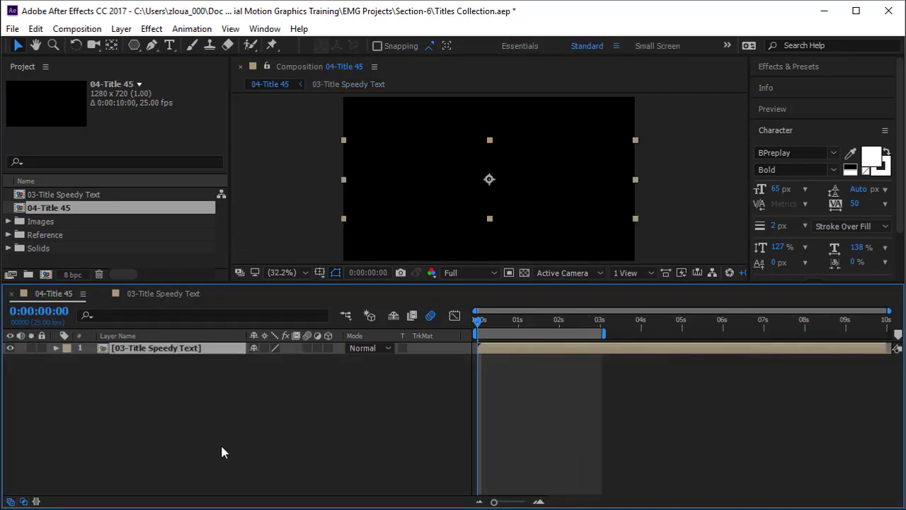
key("space")
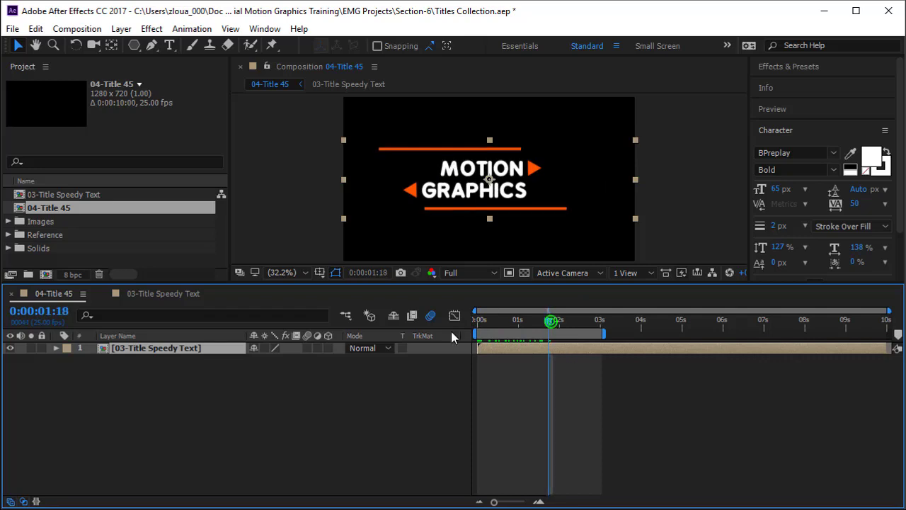
key("space")
key("space")
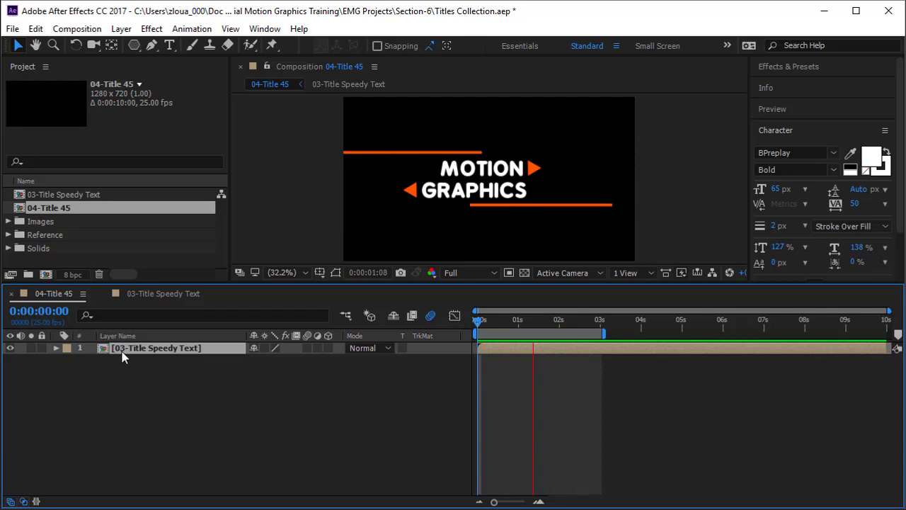
key("r")
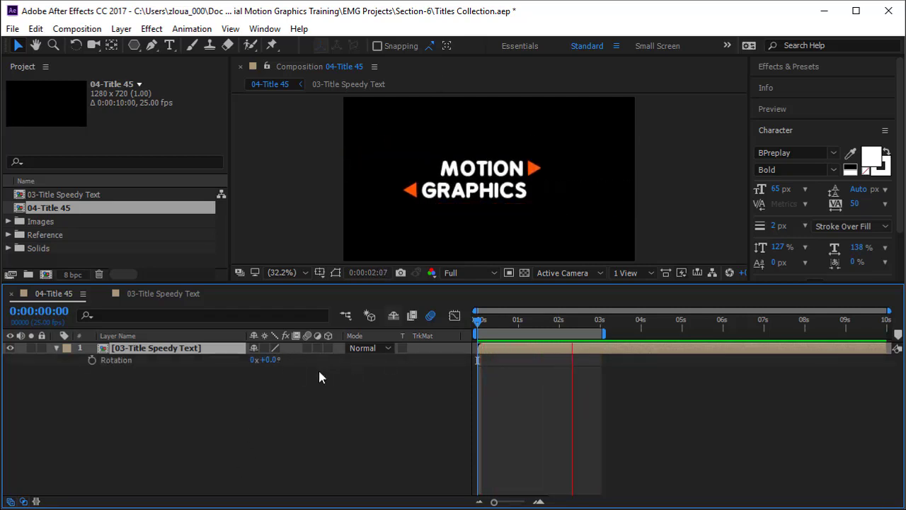
left_click_drag(493, 321, 539, 341)
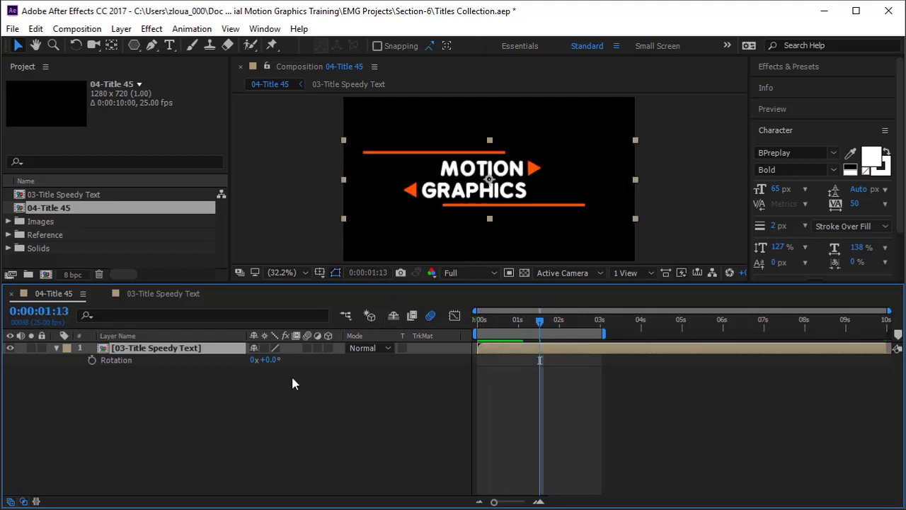
left_click_drag(276, 361, 304, 368)
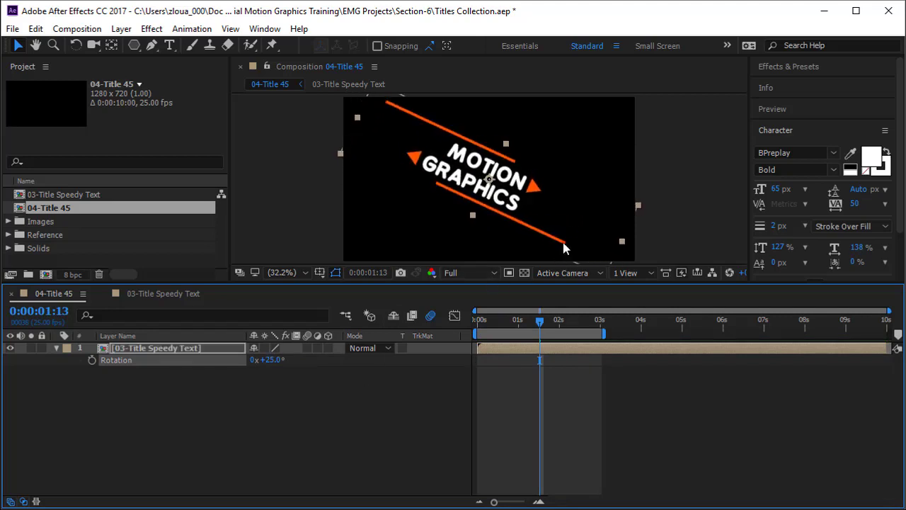
left_click_drag(492, 188, 500, 217)
Step: Add a 25° Rotation keyframe at 0:00:02:06 and extend the work area to 5 seconds
left_click(532, 430)
key("Home")
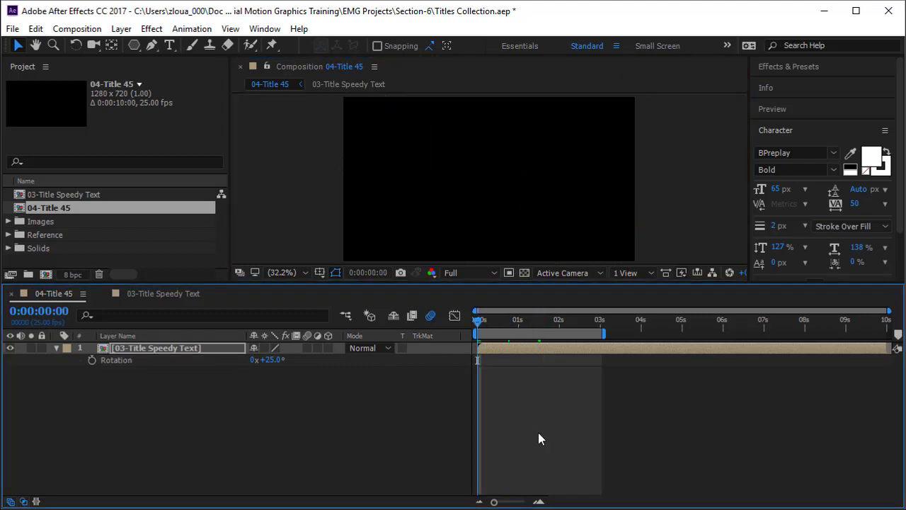
key("space")
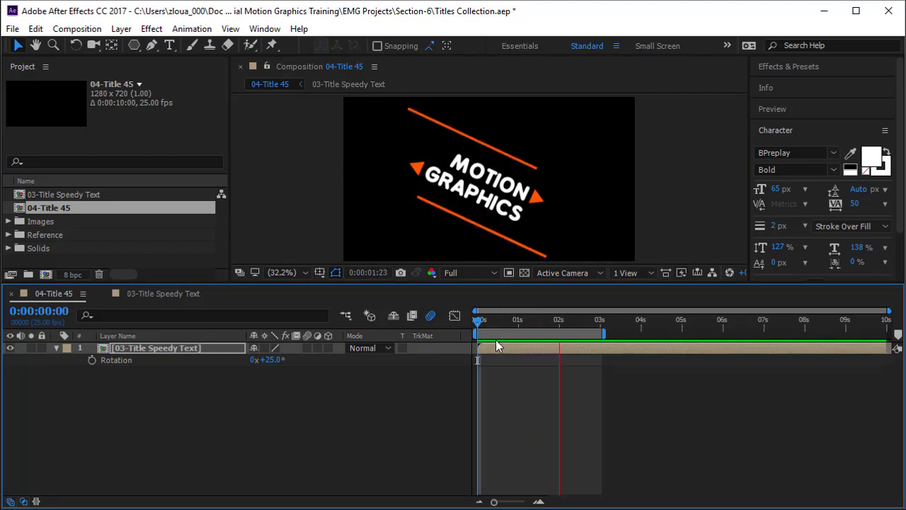
left_click_drag(481, 320, 569, 345)
left_click(91, 359)
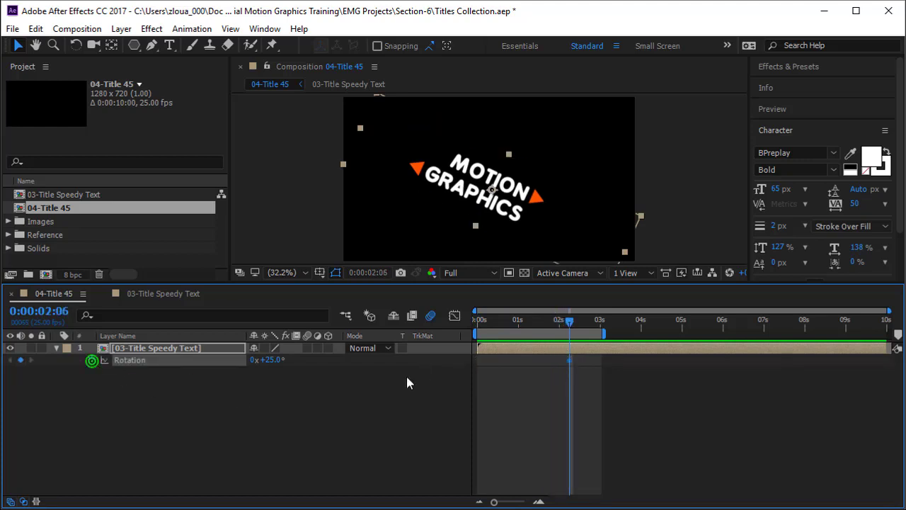
left_click_drag(604, 332, 697, 332)
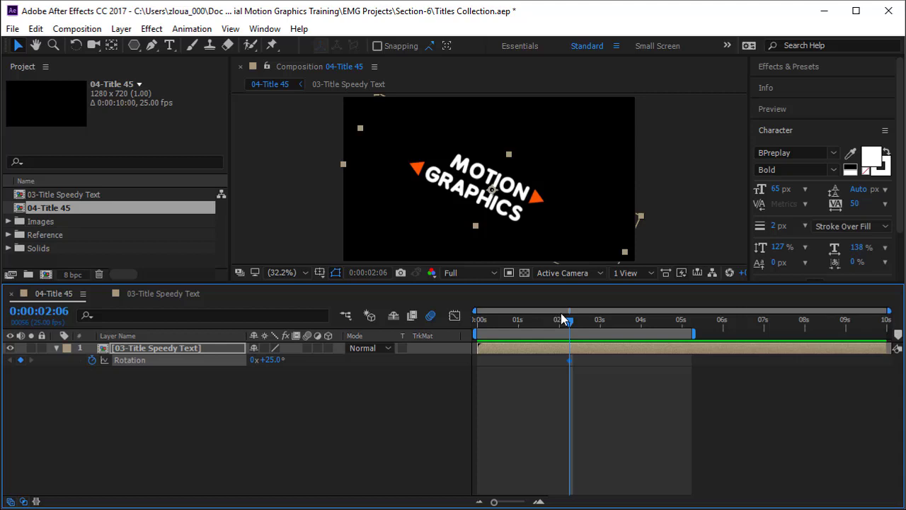
Step: Set the title's Rotation to -25° at 0:00:03:00
left_click_drag(568, 320, 600, 333)
left_click(274, 359)
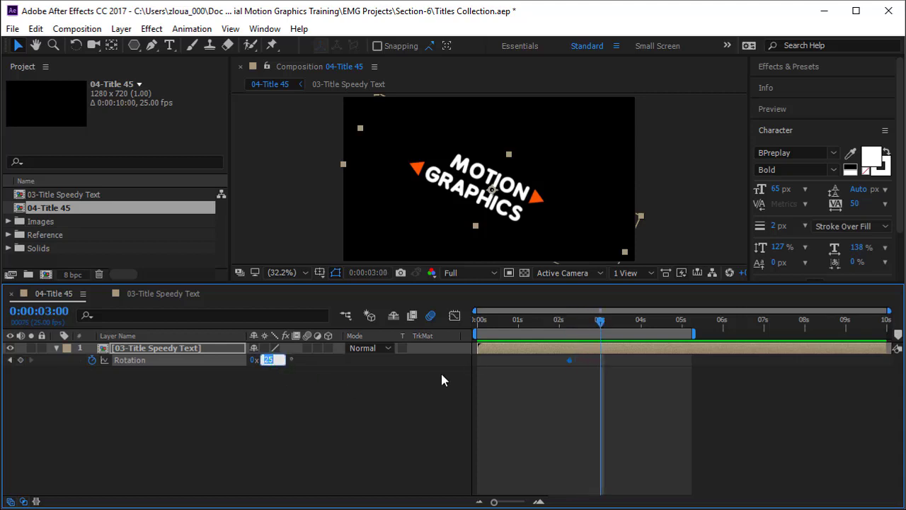
type("-25")
key("Return")
key("Page_Down")
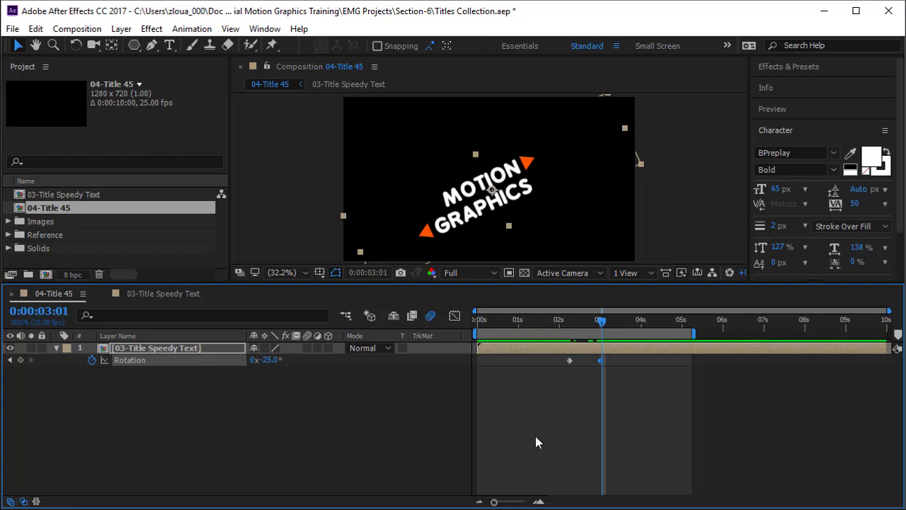
right_click(189, 349)
mouse_move(246, 142)
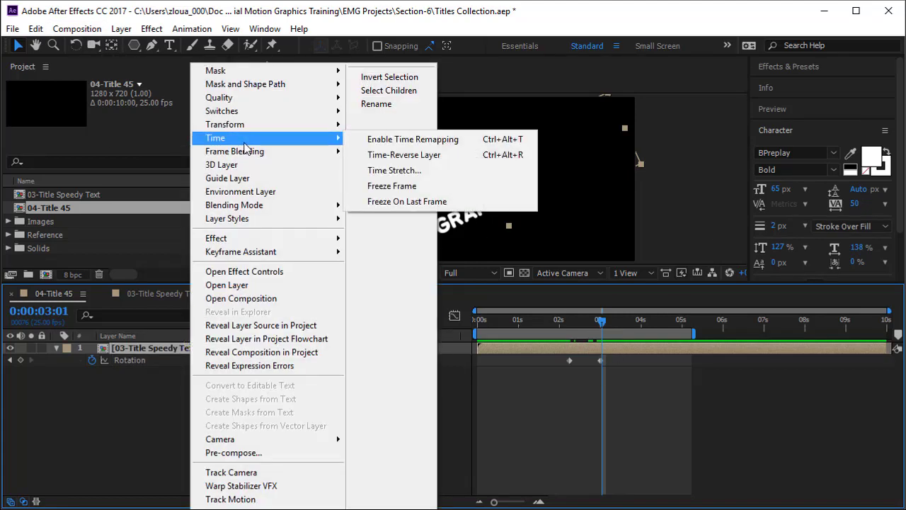
left_click(385, 142)
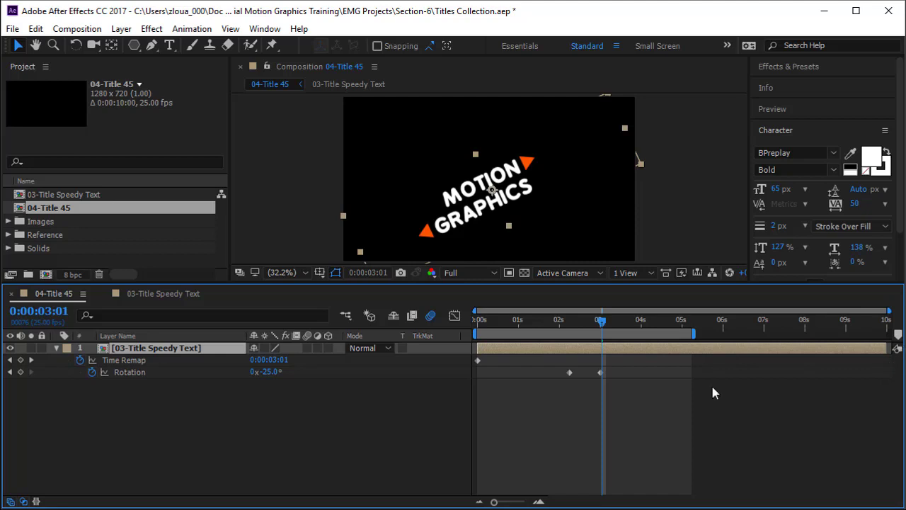
key("space")
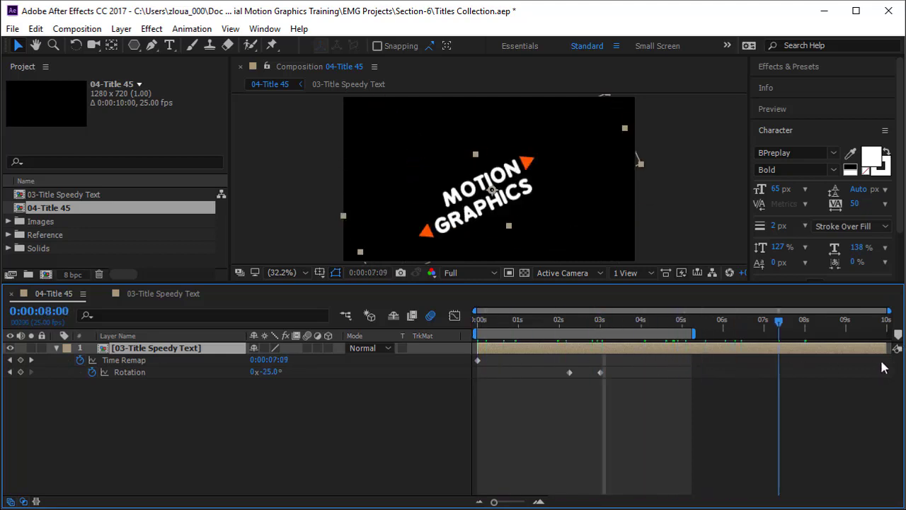
key("ctrl+z")
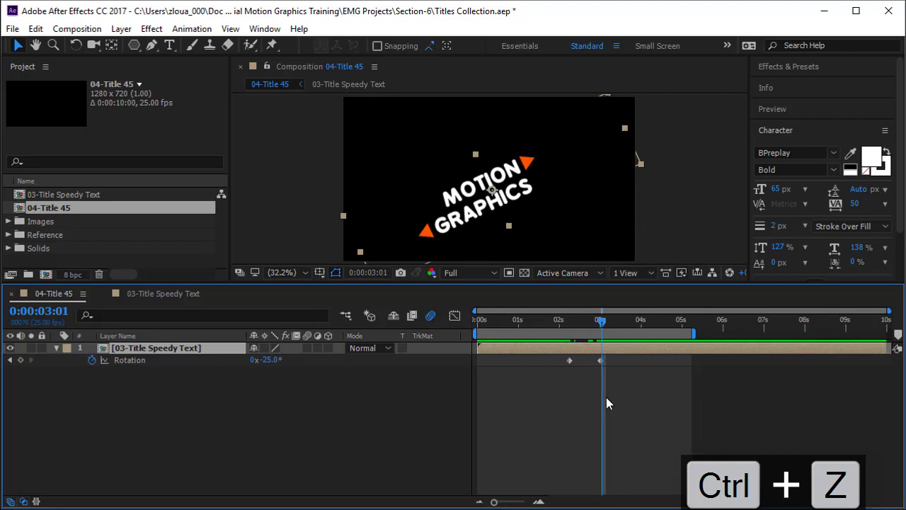
Step: Trim 03-Title Speedy Text to its 3-second work area, preview it, and return to 04-Title 45
left_click(165, 295)
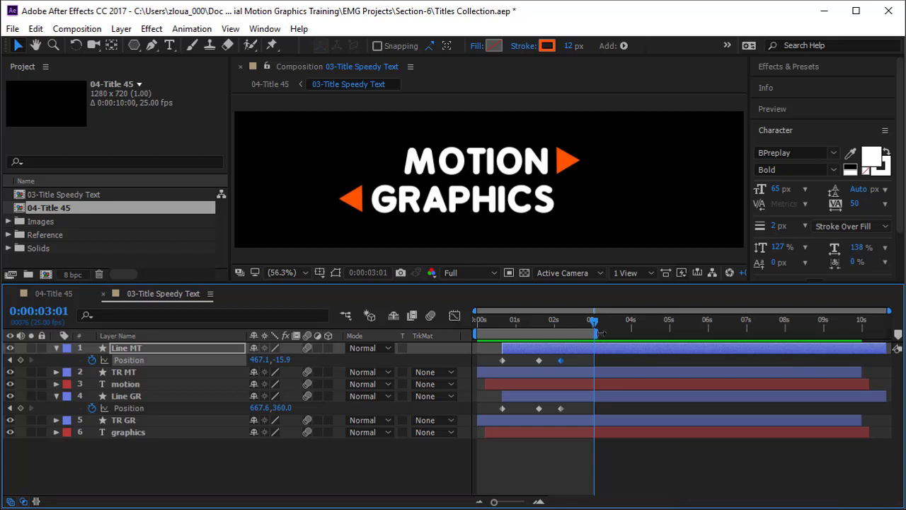
left_click_drag(593, 325, 592, 361)
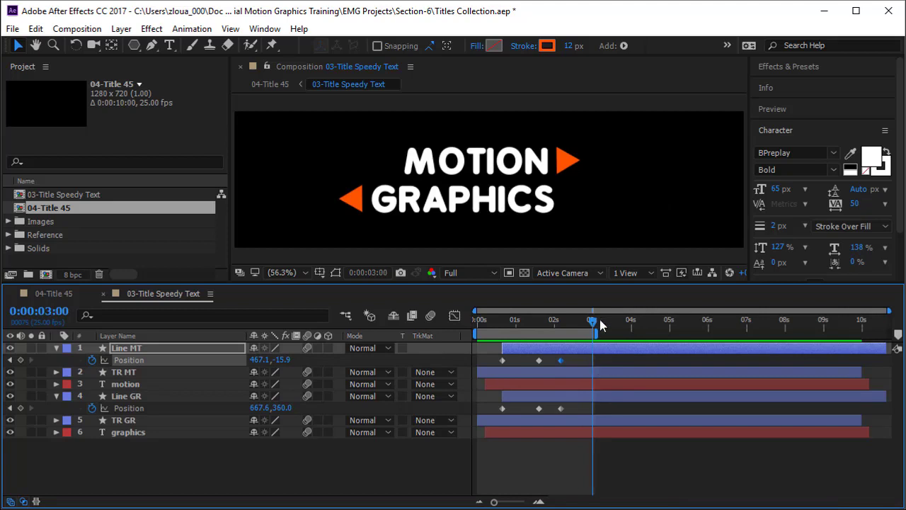
right_click(562, 332)
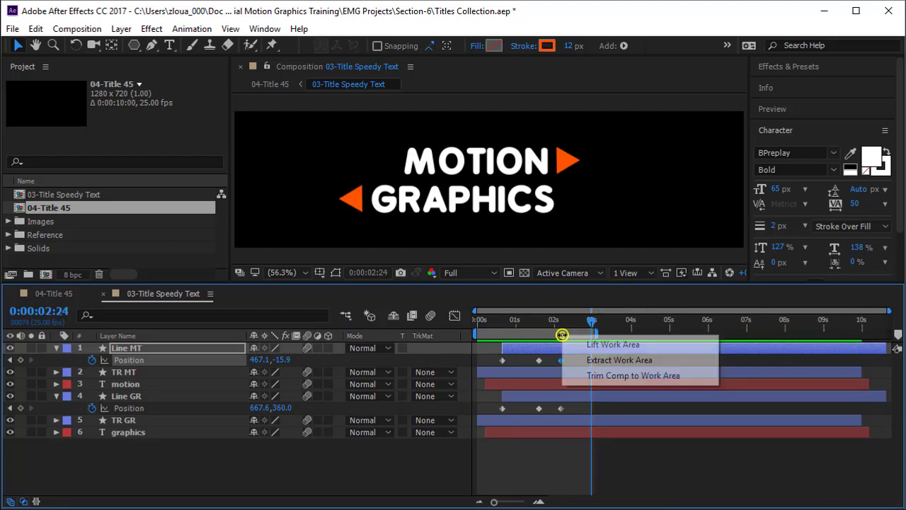
left_click(613, 375)
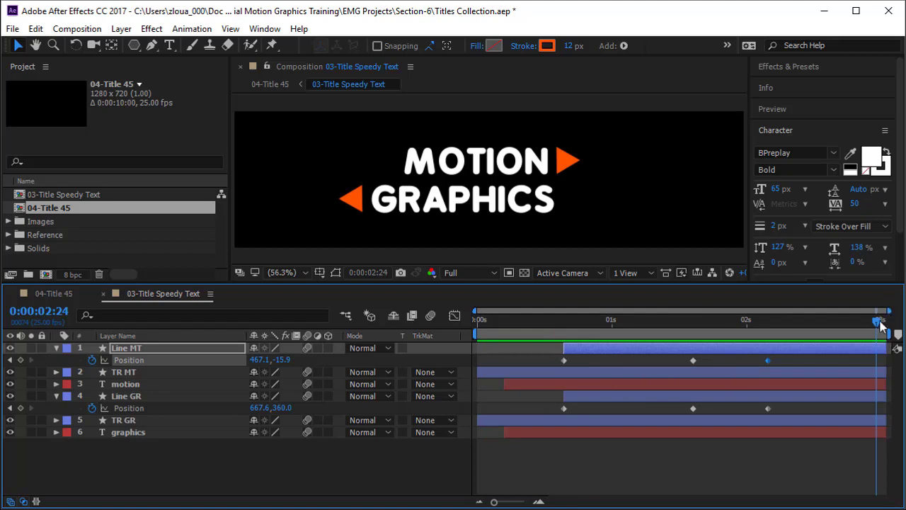
key("space")
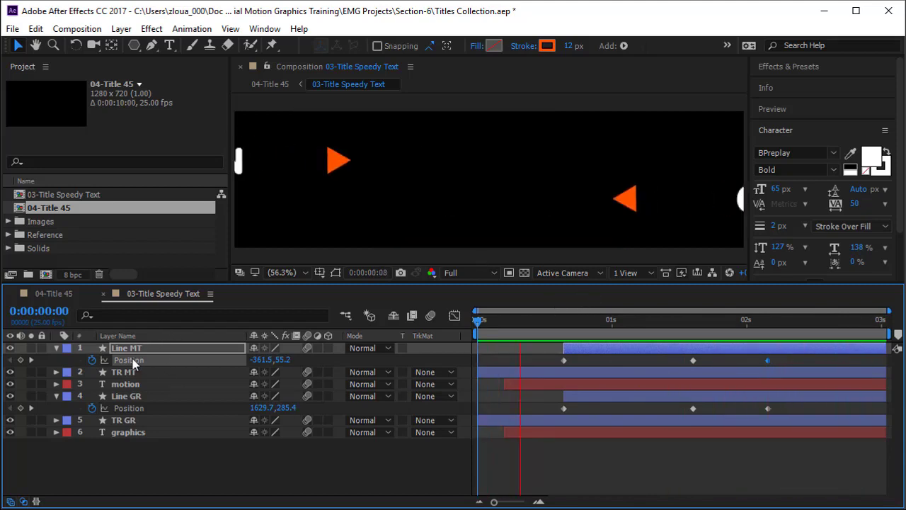
left_click(43, 292)
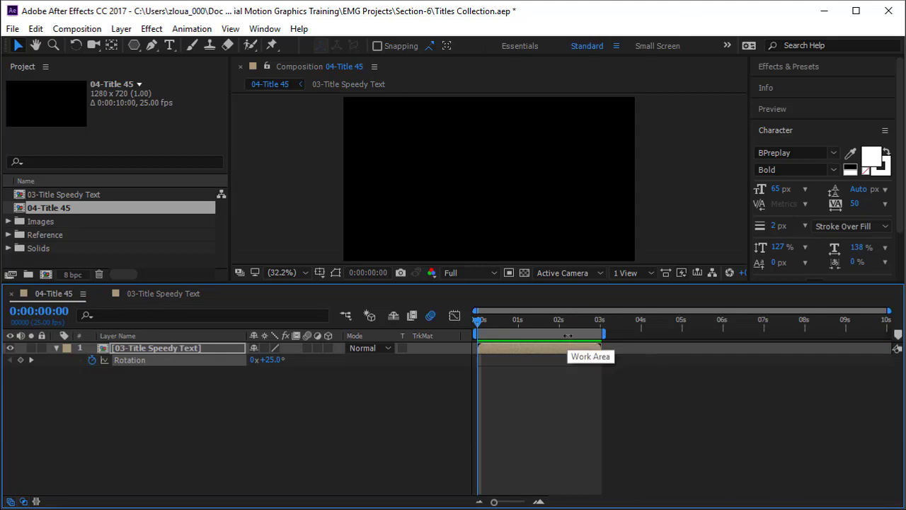
Step: Extend the work area to the full 10 seconds and enable Time Remapping on the Speedy Text layer
double_click(568, 336)
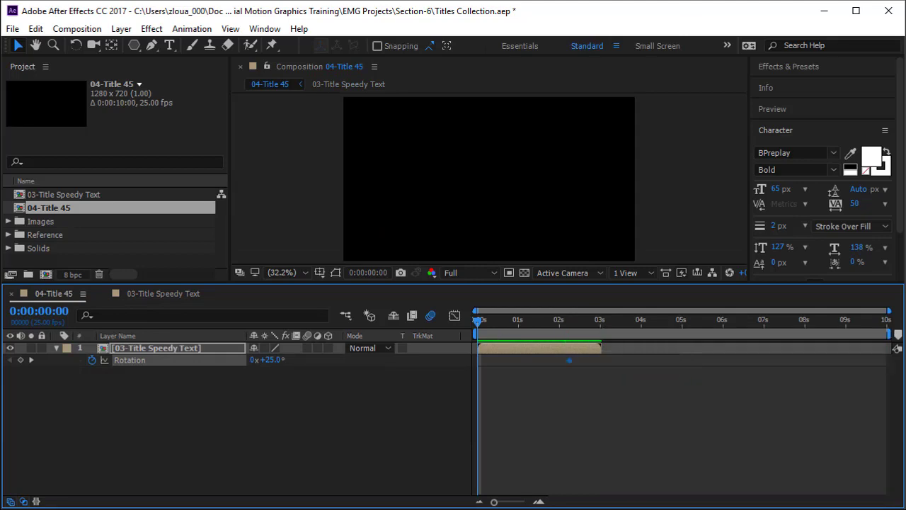
key("k")
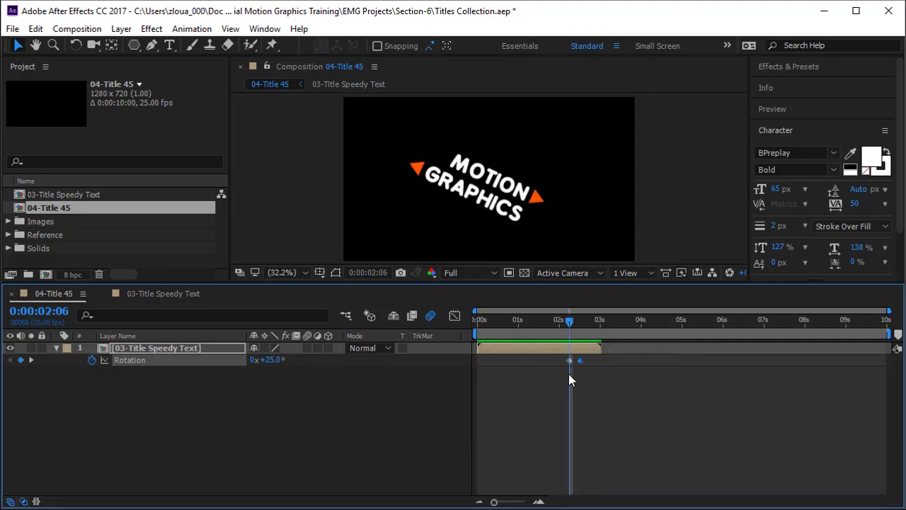
right_click(198, 350)
left_click(267, 139)
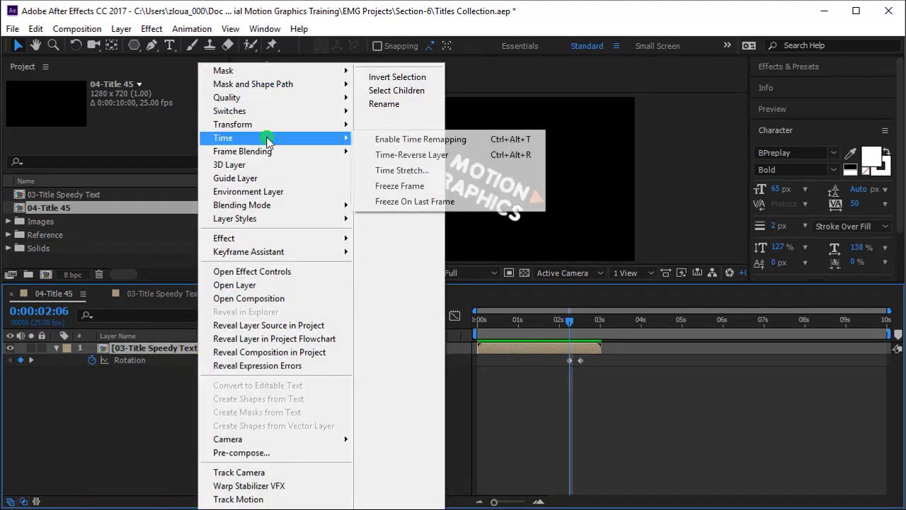
left_click(418, 141)
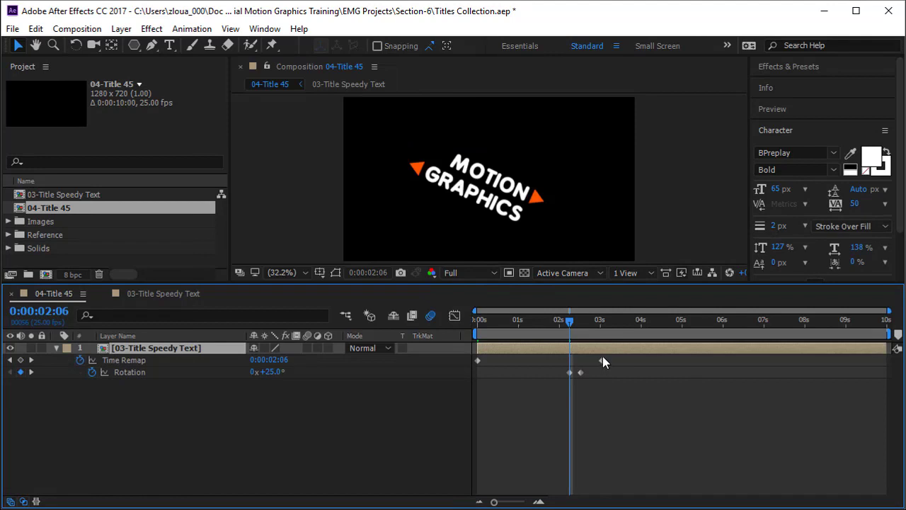
left_click(569, 323)
left_click_drag(569, 325, 602, 384)
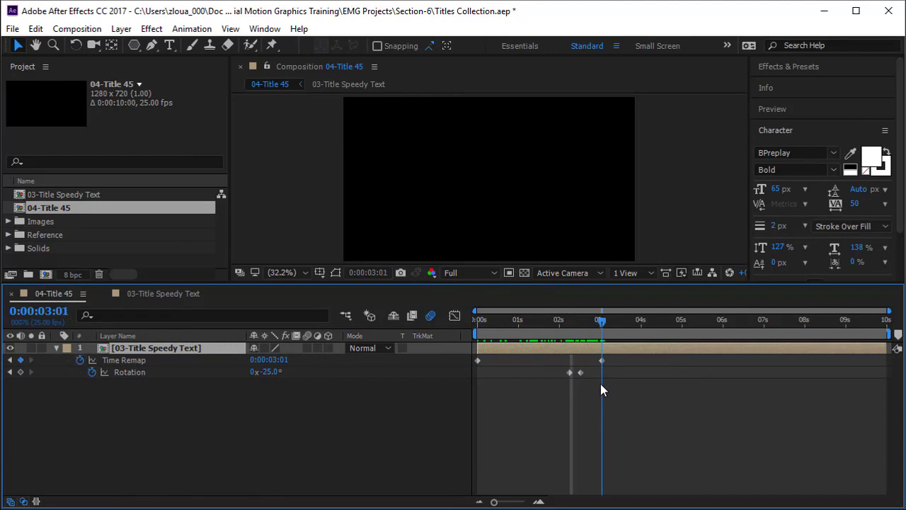
mouse_move(598, 322)
left_mouse_down()
mouse_move(608, 325)
mouse_move(598, 329)
left_mouse_up()
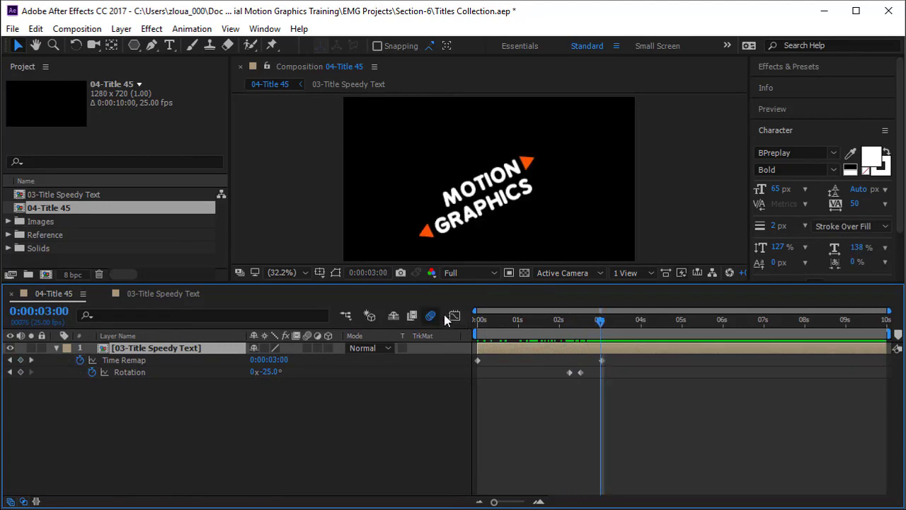
Step: Extend all six layers' out-points in 03-Title Speedy Text to the composition end
left_click(156, 291)
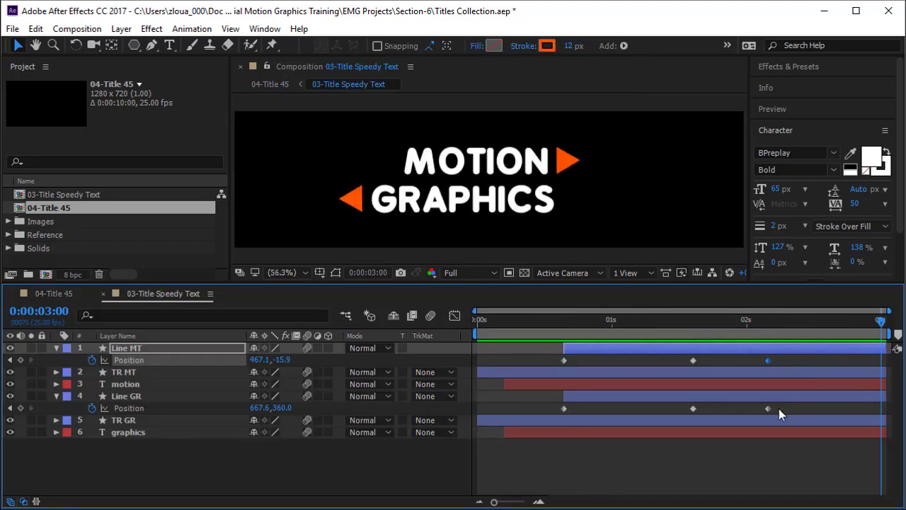
key("ctrl+a")
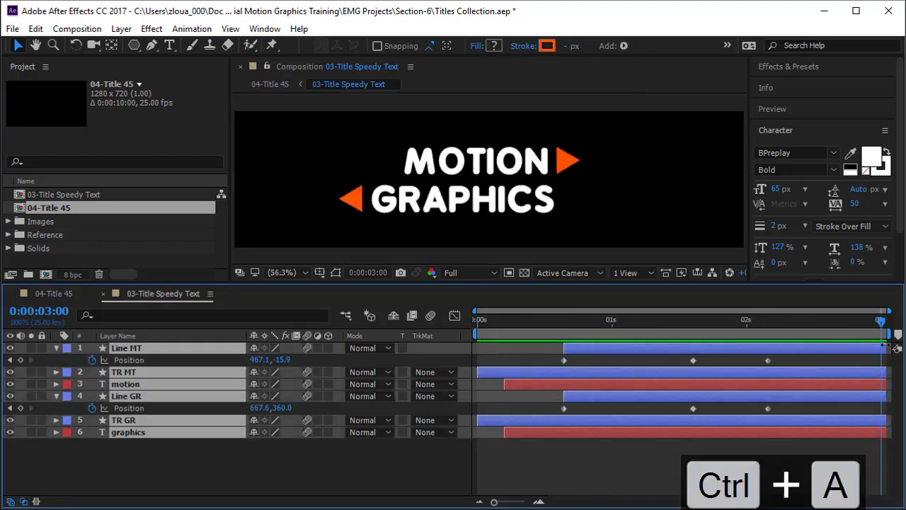
left_click_drag(884, 347, 891, 347)
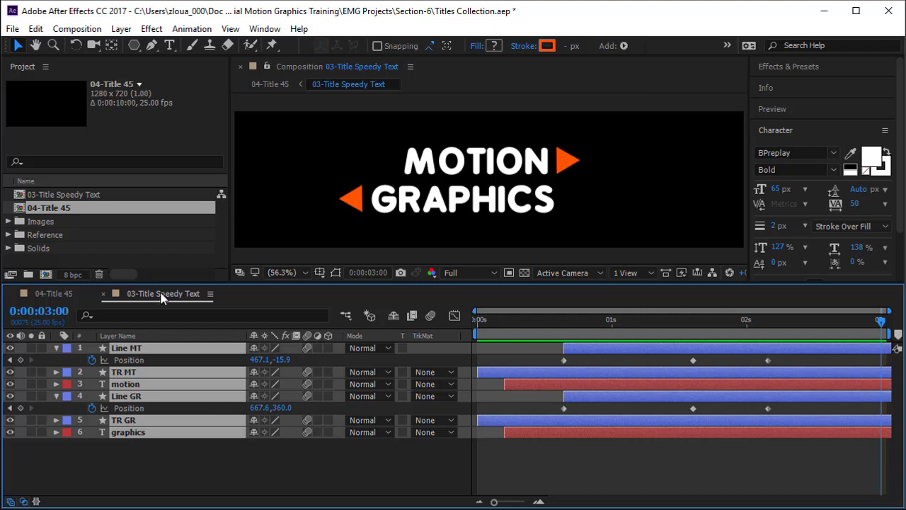
Step: In 04-Title 45, move both Rotation keyframes later and preview the result
left_click(53, 293)
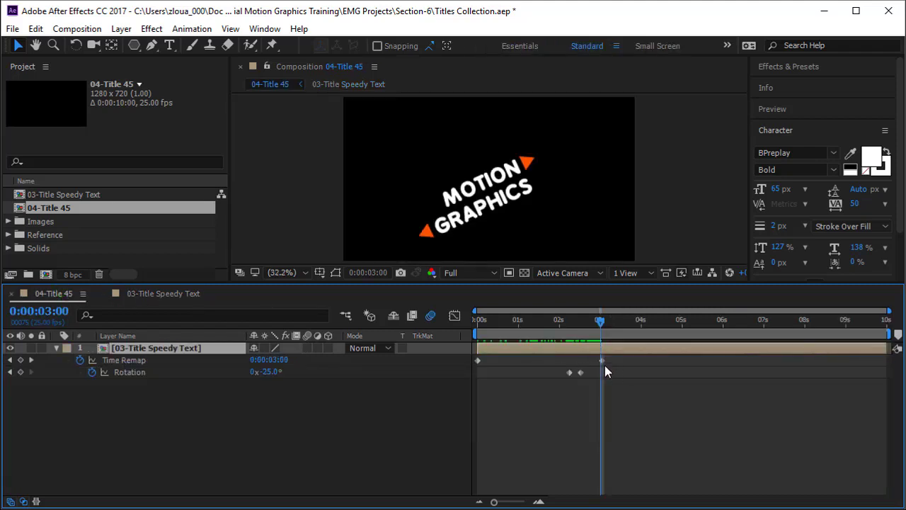
left_click_drag(563, 369, 601, 382)
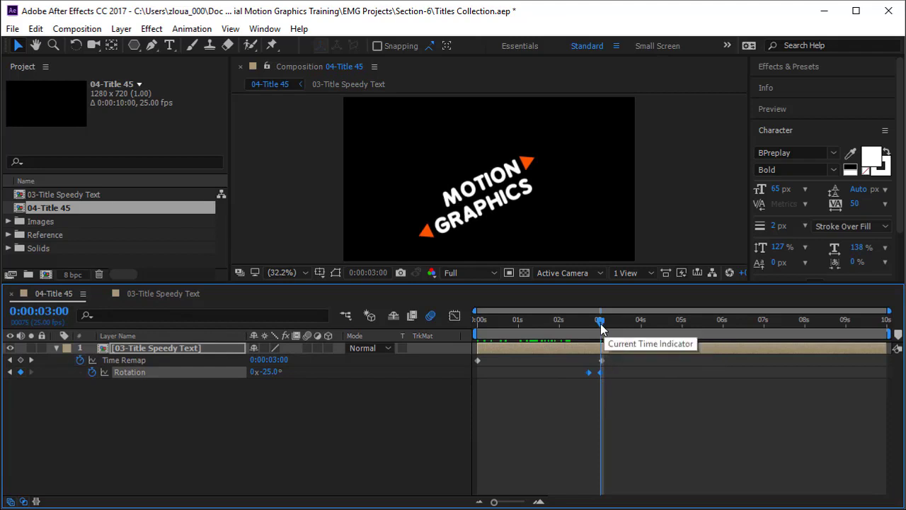
left_click_drag(600, 321, 466, 346)
key("space")
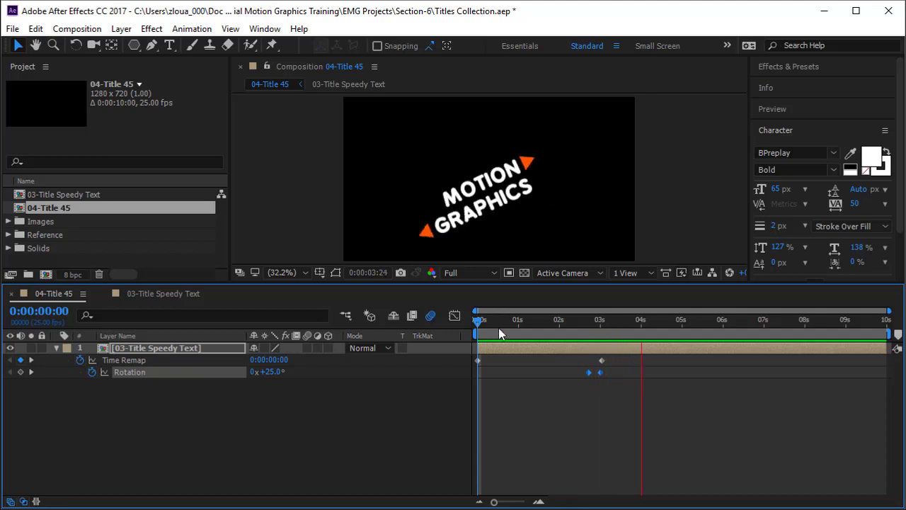
Step: Add a Time Remap keyframe at 0:00:05:01 set to 0:00:00:00, then preview from the start
left_click_drag(478, 324, 682, 352)
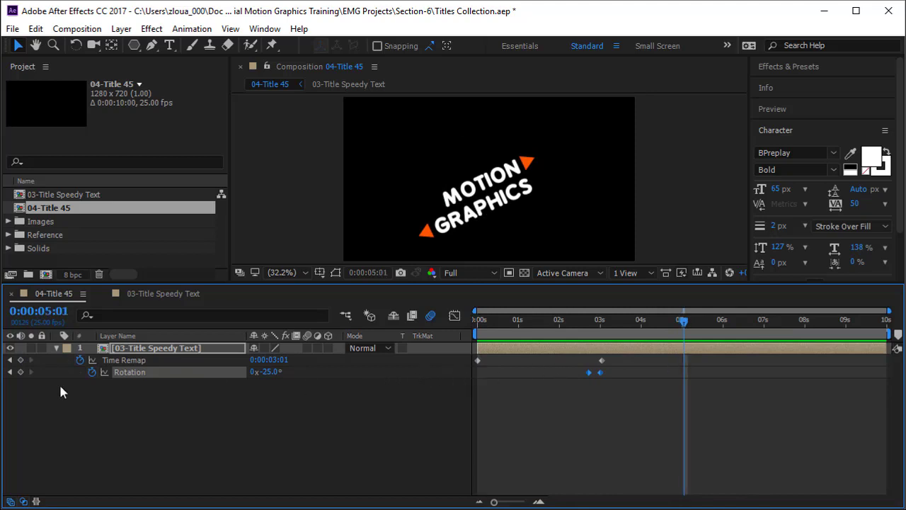
left_click(20, 359)
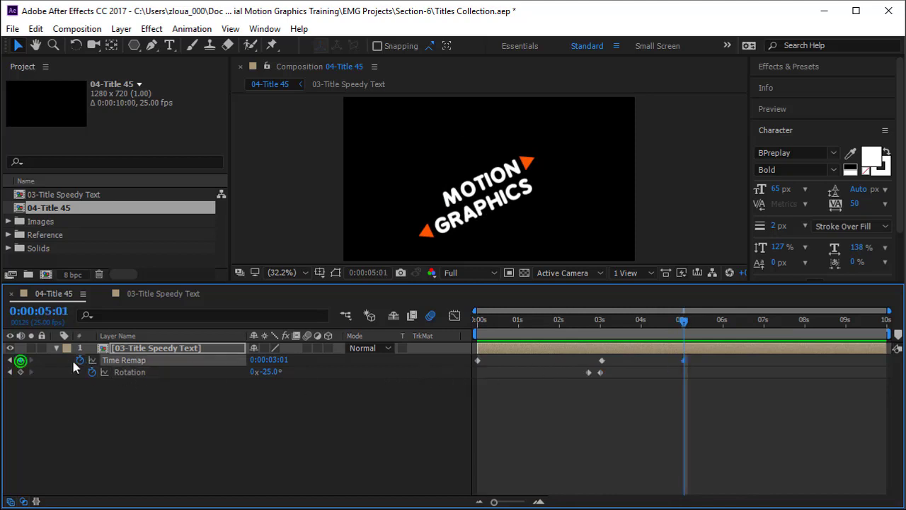
left_click(283, 361)
type("0")
key("Return")
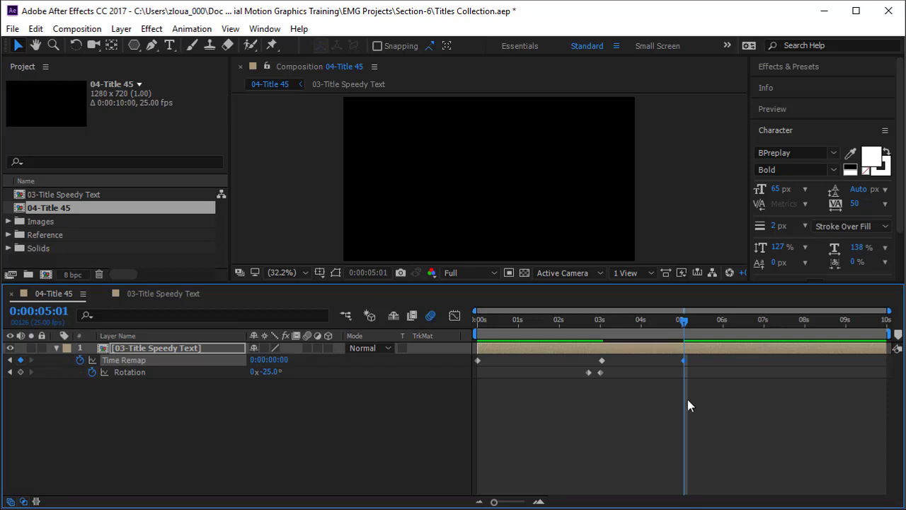
left_click_drag(684, 319, 397, 363)
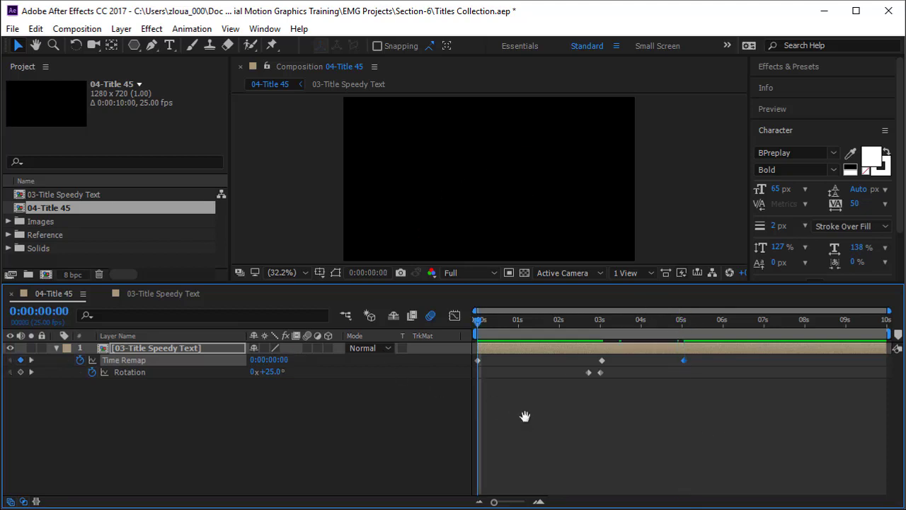
key("space")
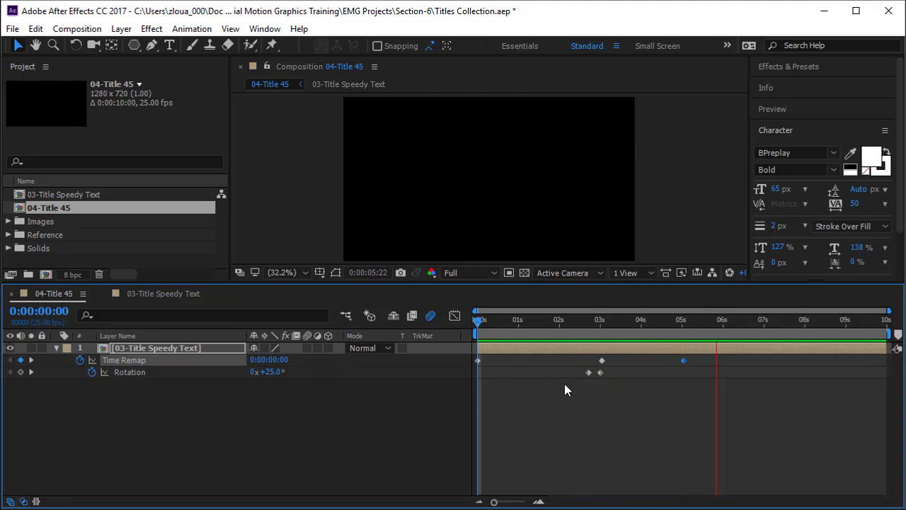
Step: Enable the Motion Blur master switch in both comps and on the Speedy Text layer in 04-Title 45
left_click(188, 295)
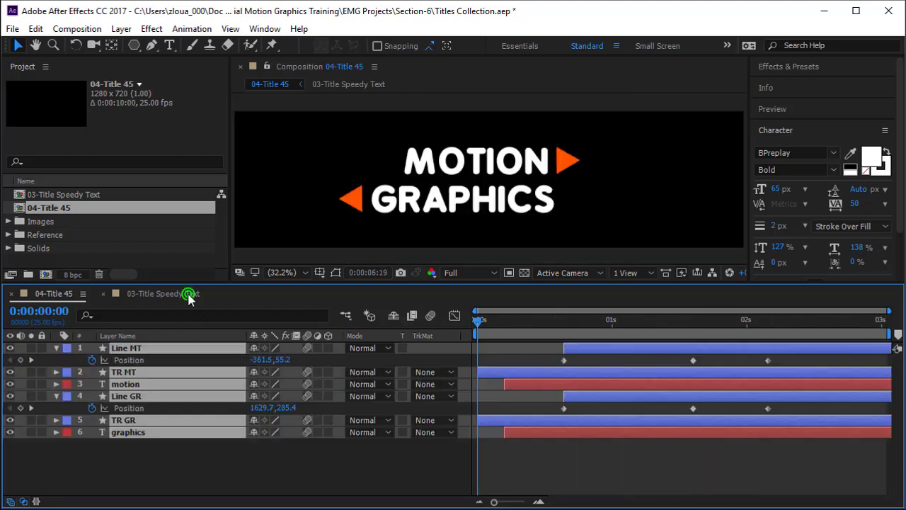
left_click(429, 318)
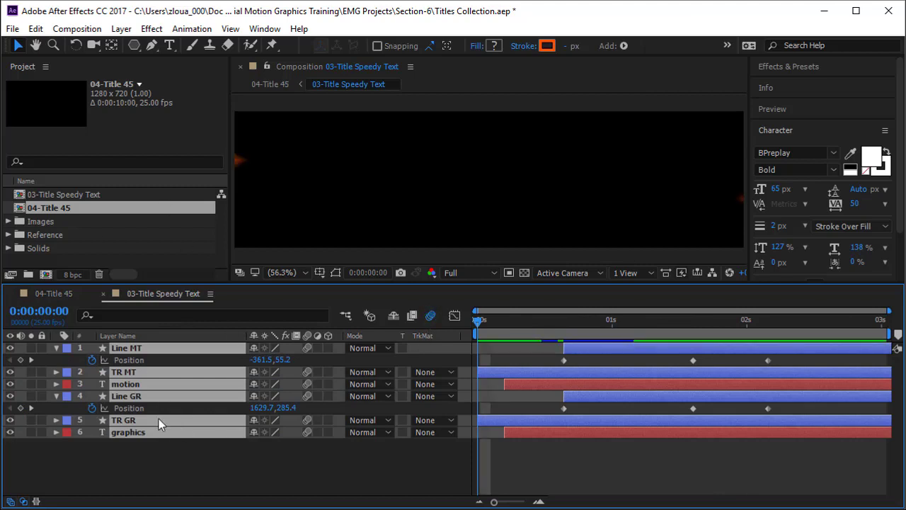
left_click(52, 293)
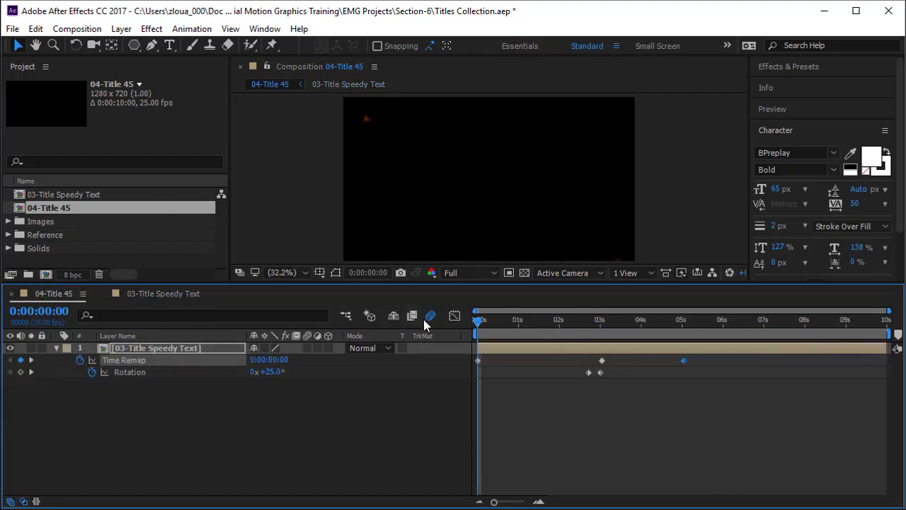
left_click(307, 347)
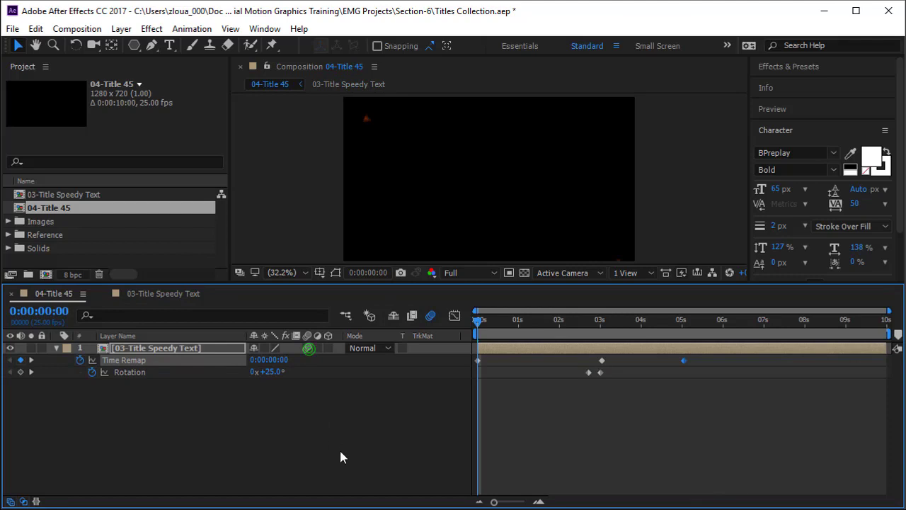
left_click(433, 319)
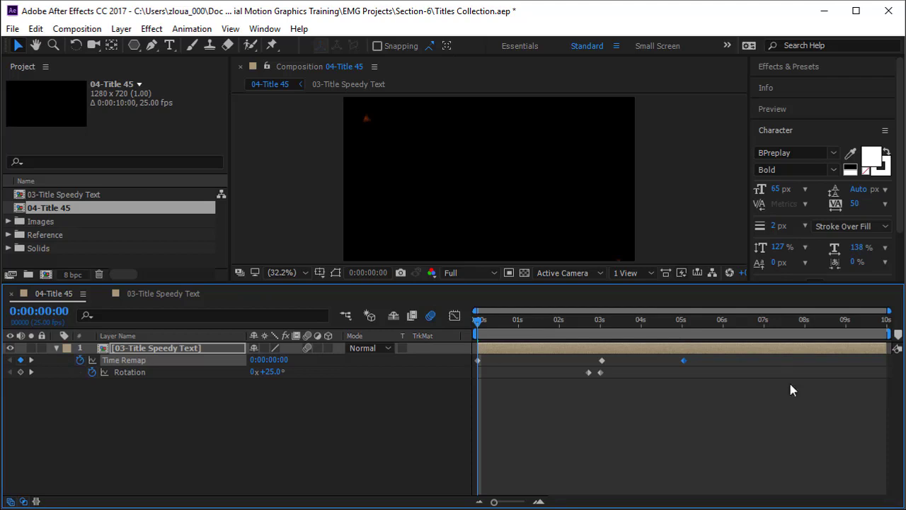
Step: Preview the title from 0:00:08:01 with motion blur in an enlarged composition viewer
left_click(807, 324)
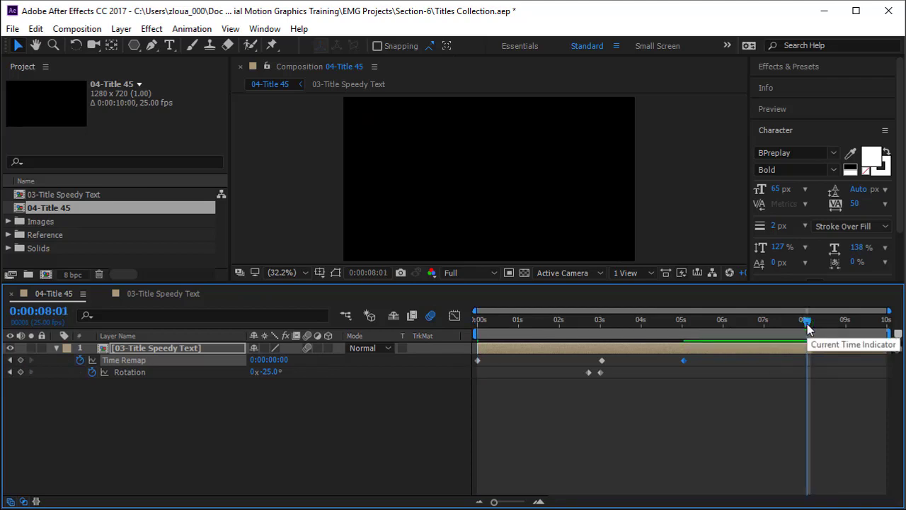
key("space")
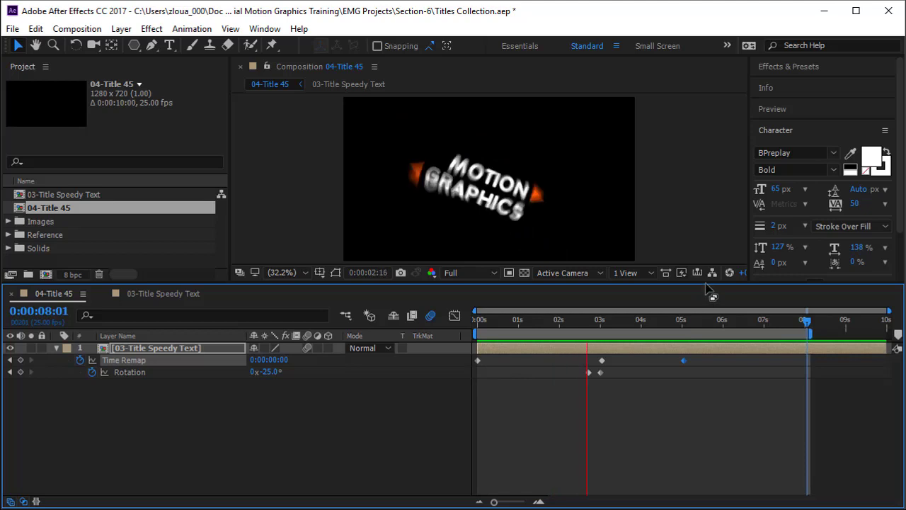
left_click_drag(706, 285, 706, 357)
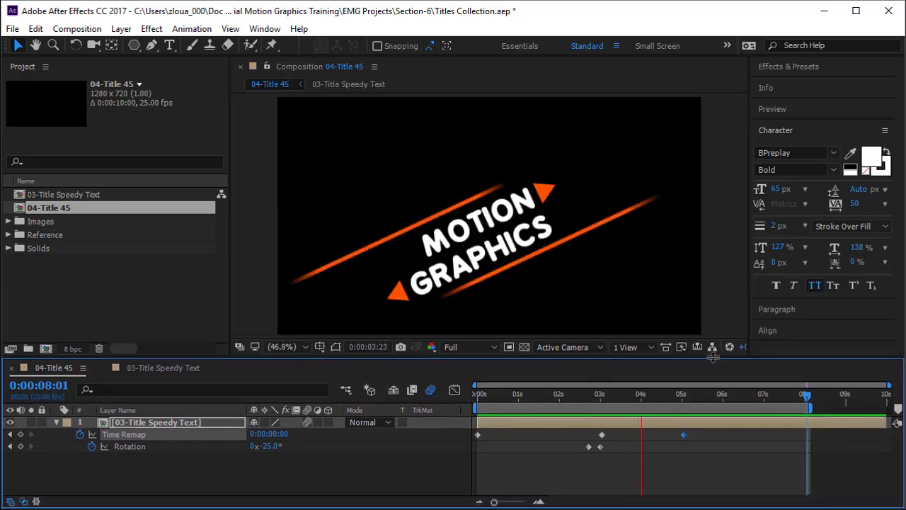
Step: Clear the Time Remap keyframe selection and reselect the precomp layer
left_click(181, 423)
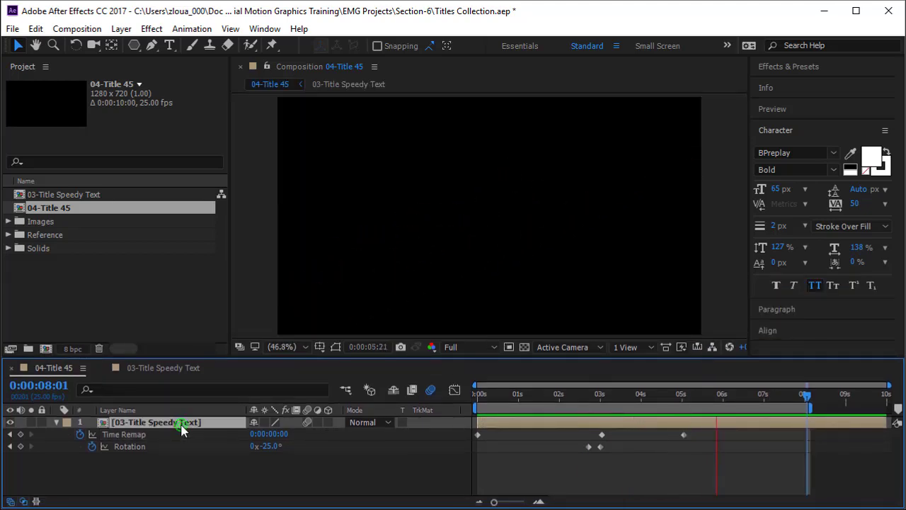
left_click(202, 460)
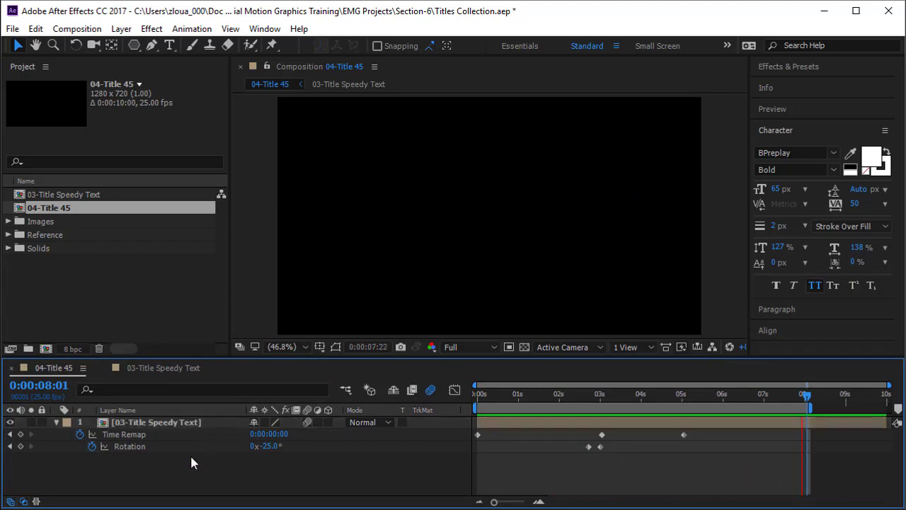
left_click(190, 427)
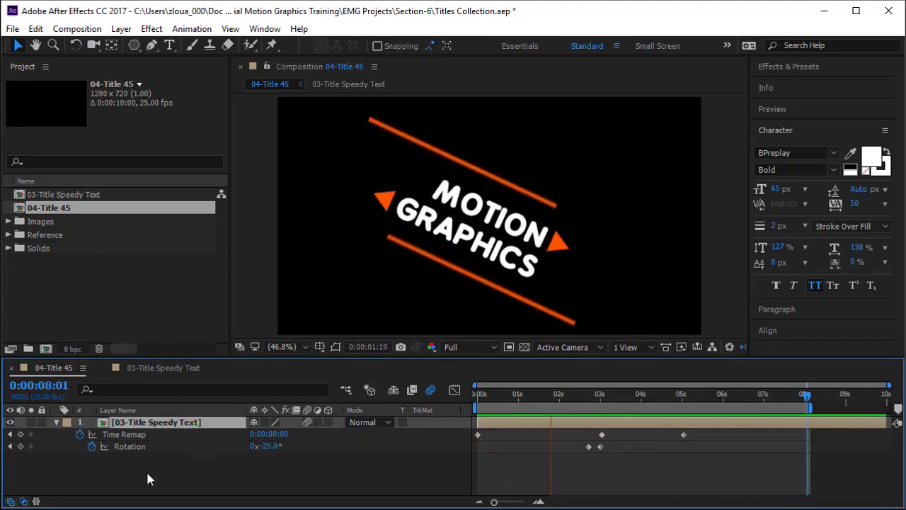